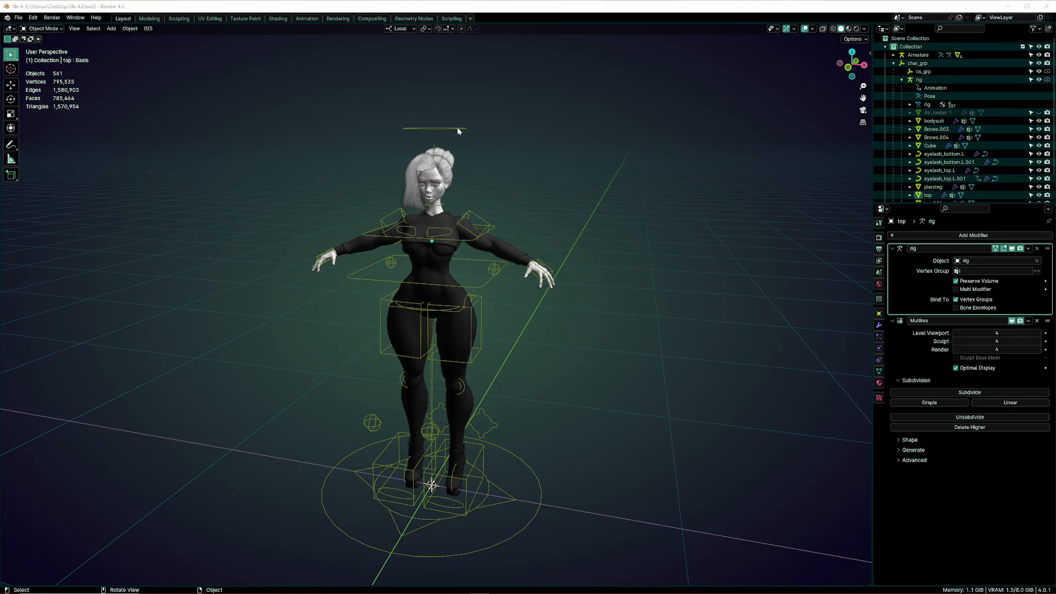
middle_drag(458, 131, 329, 255)
scroll(461, 286, up, 2)
shift+middle_drag(461, 286, 507, 275)
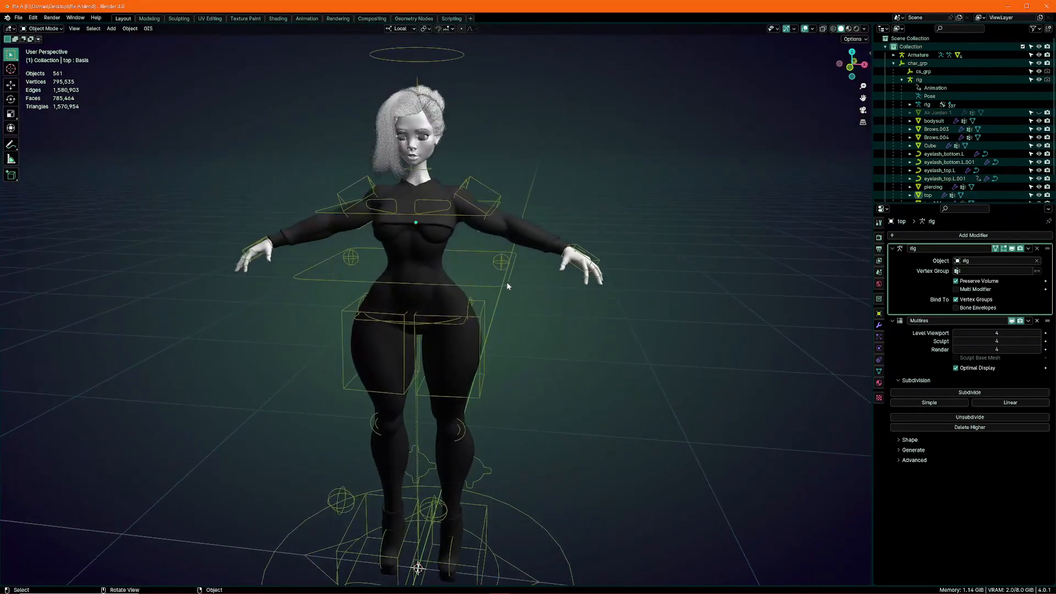
Try raising the character's left foot control along its local Z axis, and return the rig to Object Mode
click(507, 264)
shift+middle_drag(506, 238, 508, 272)
scroll(509, 274, down, 3)
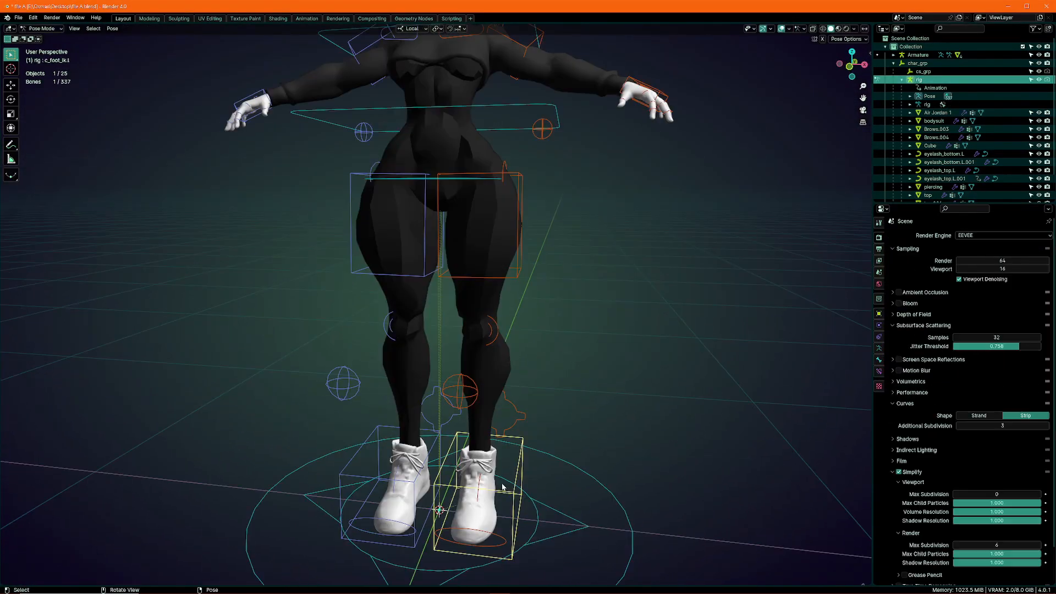
scroll(539, 416, down, 4)
middle_drag(544, 412, 561, 393)
shift+middle_drag(570, 374, 577, 419)
key(g)
key(z)
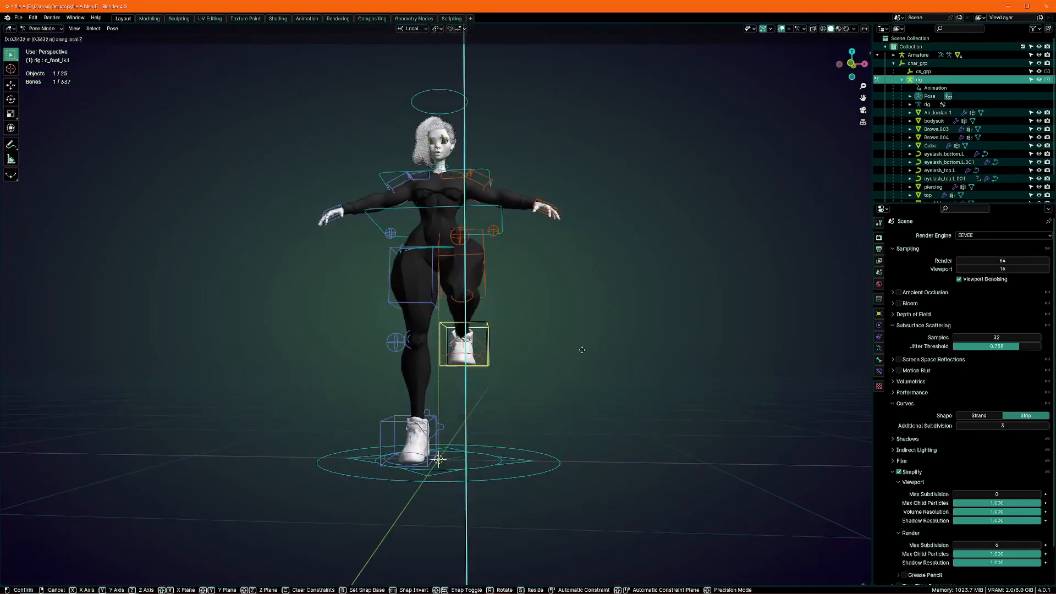
right_click(576, 367)
mouse_move(576, 368)
shift+middle_down()
mouse_move(567, 415)
mouse_move(608, 382)
mouse_move(586, 357)
shift+middle_up()
key(ctrl+Tab)
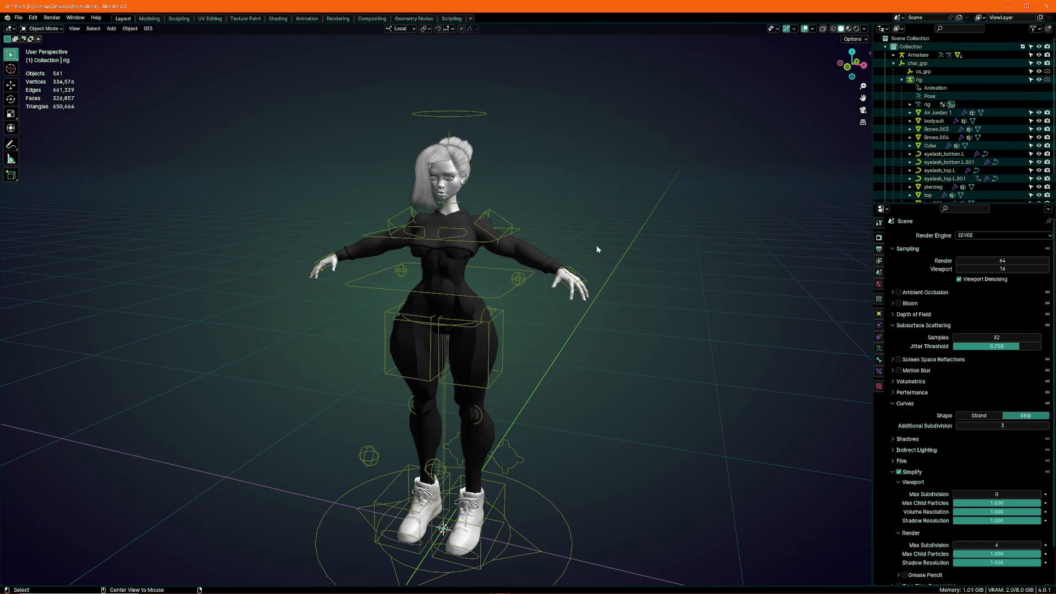
Switch the rig back to Object Mode and collapse the rig and char_grp hierarchies
click(893, 64)
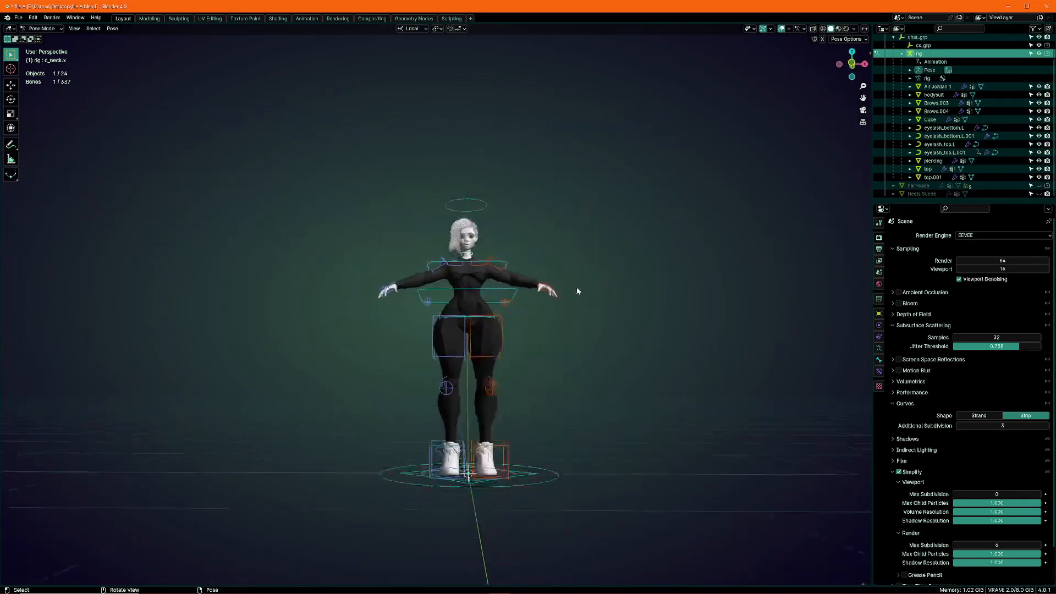
middle_drag(578, 290, 563, 251)
key(ctrl+Tab)
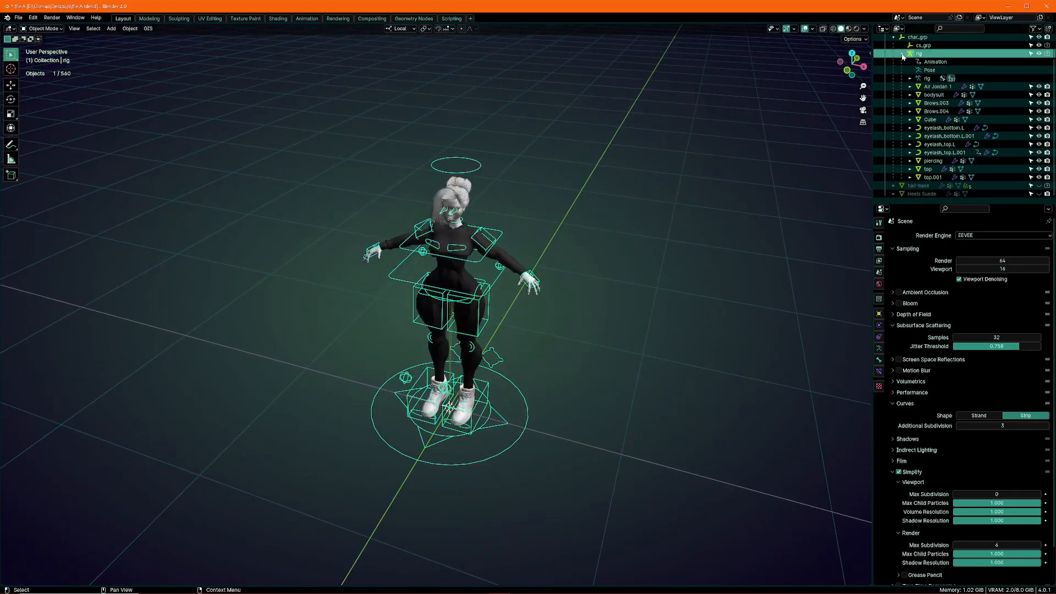
click(903, 54)
click(894, 63)
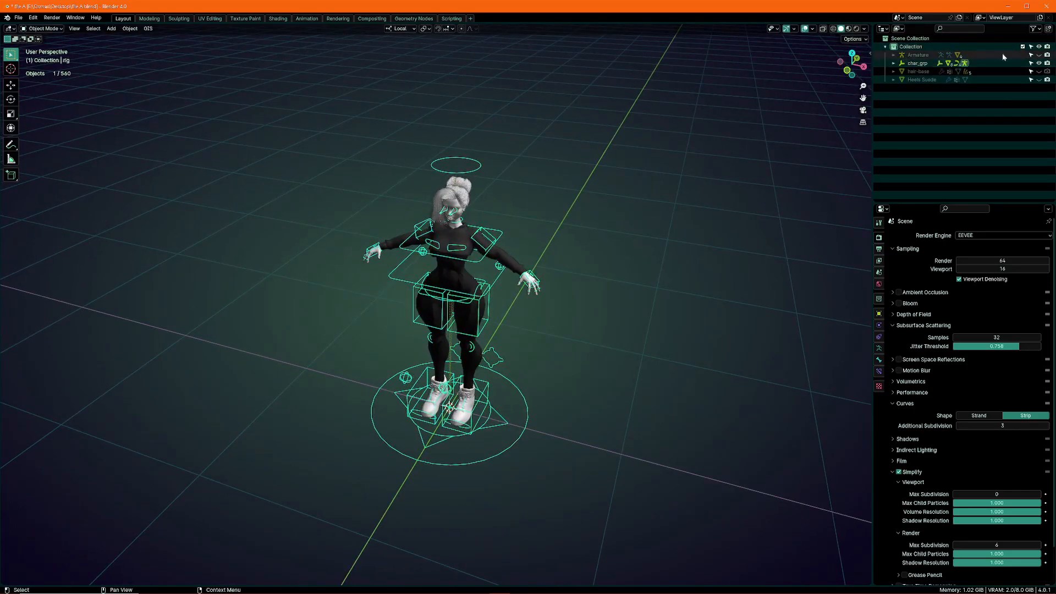
Show the Armature object and move all visible objects into a new collection named "Character"
click(1039, 55)
click(935, 47)
scroll(605, 154, down, 2)
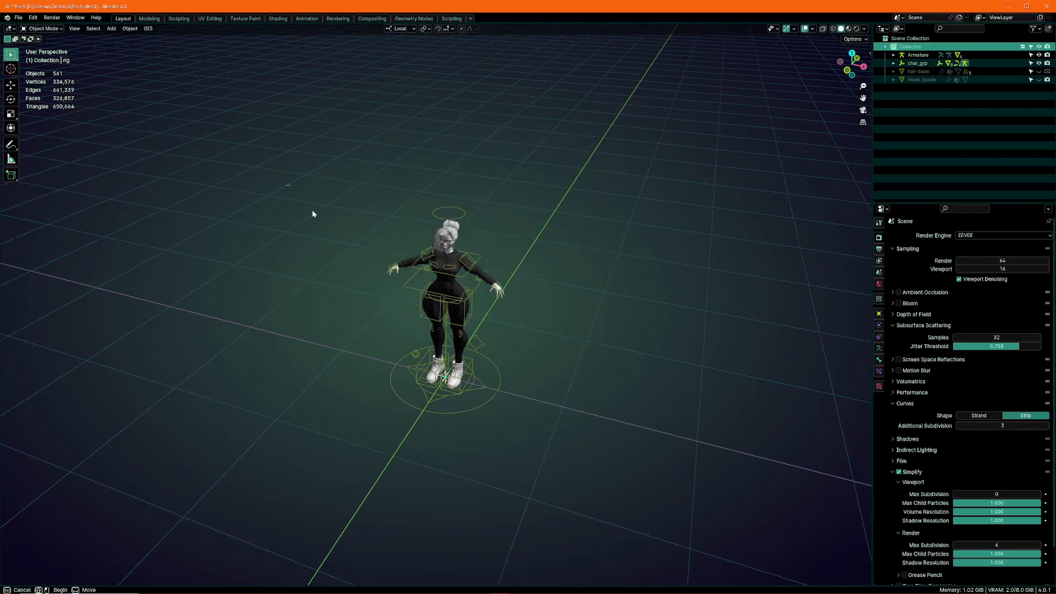
key(a)
key(m)
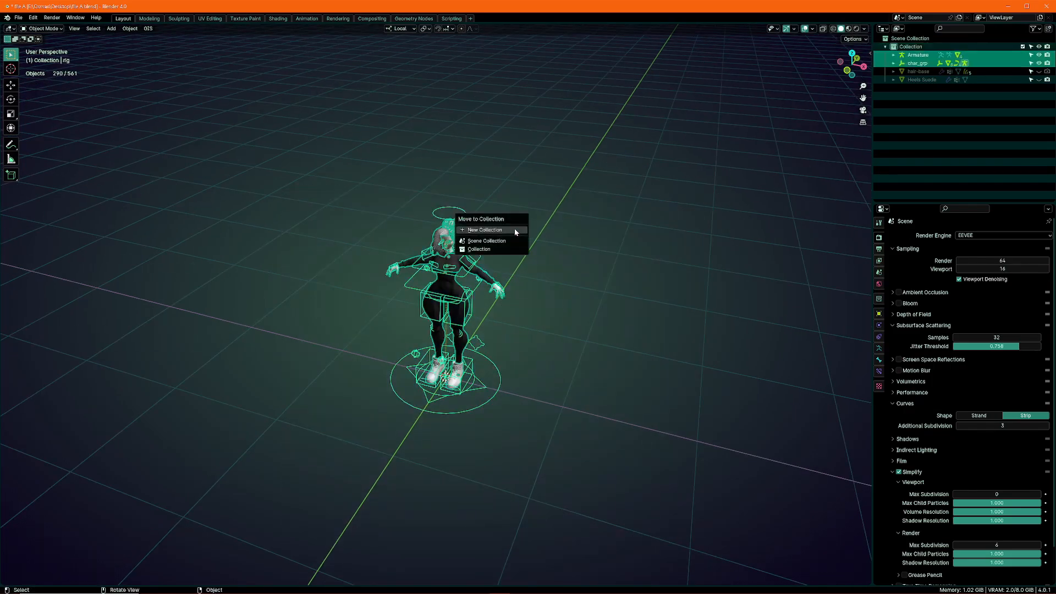
click(514, 230)
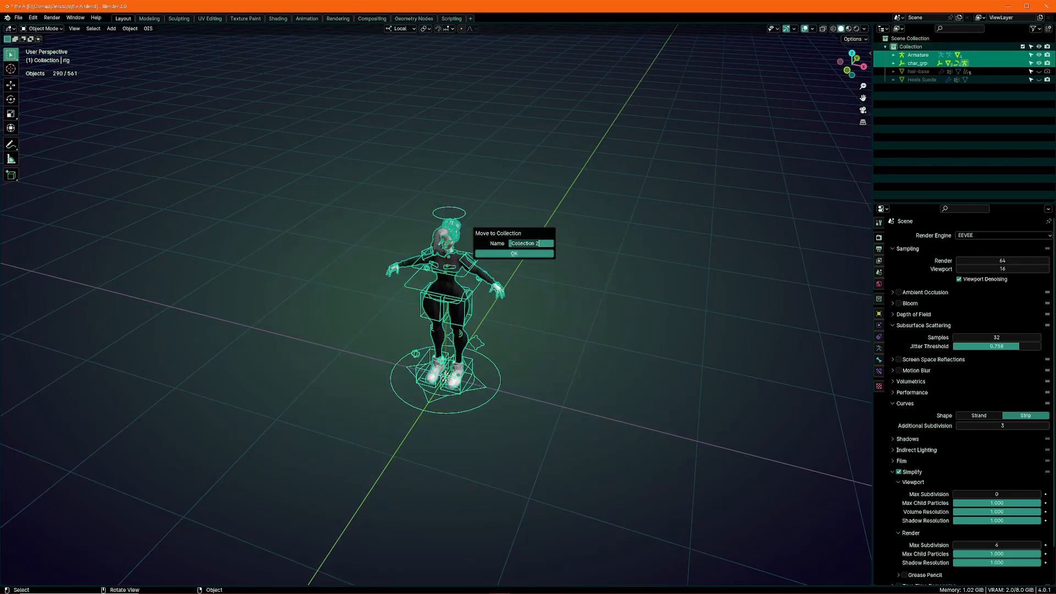
text(Character)
key(Return)
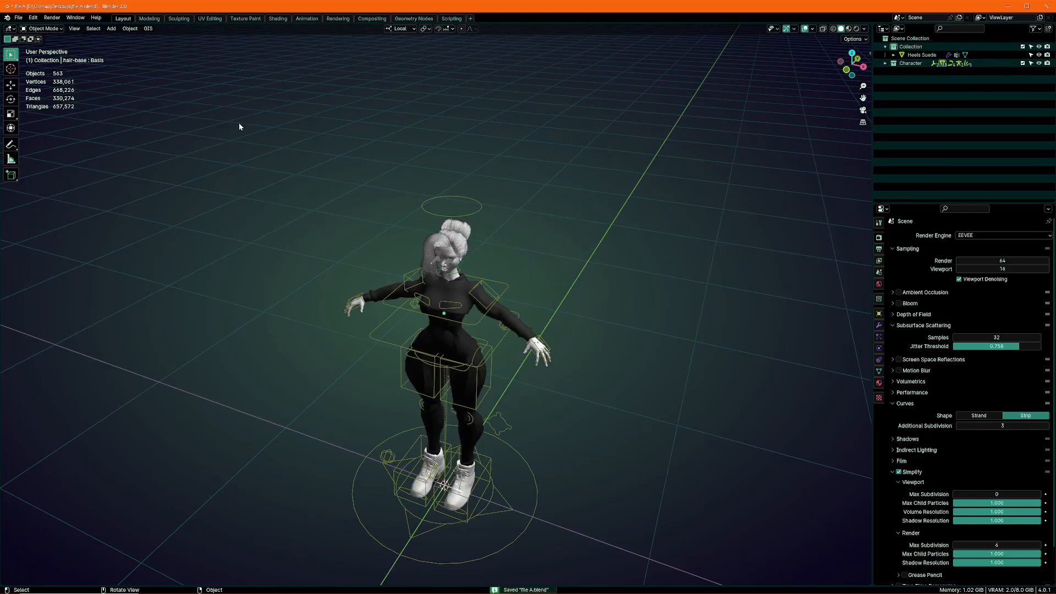
Start a new file from the General template
click(18, 17)
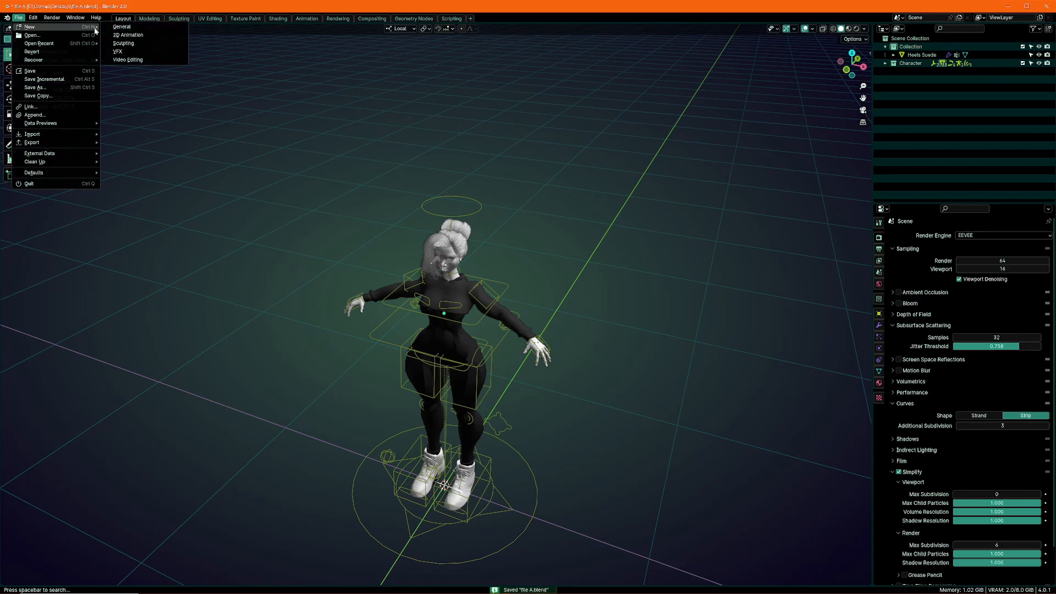
click(121, 26)
click(550, 314)
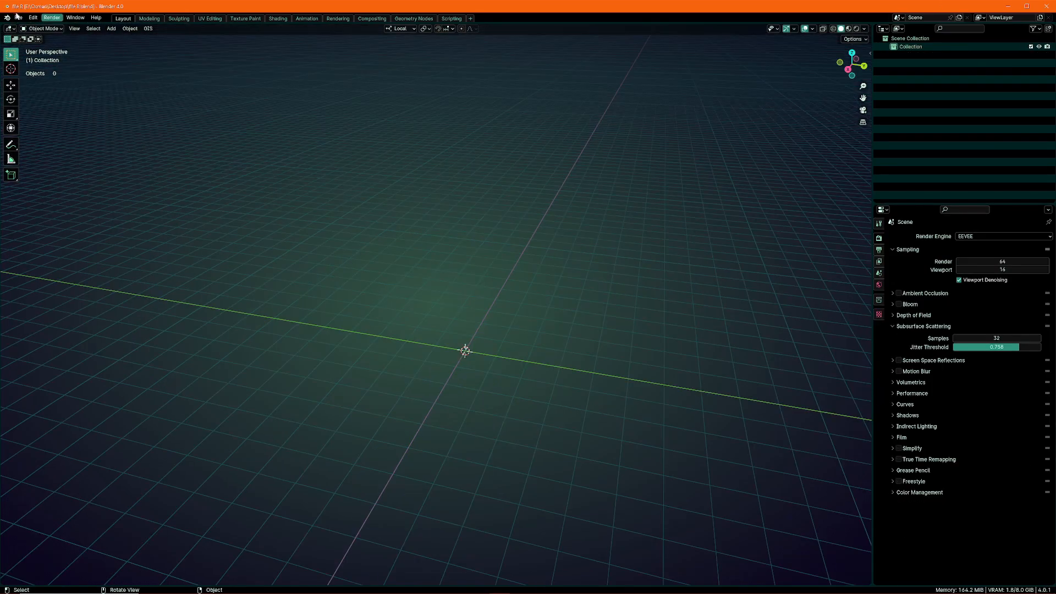
Link the Character collection from file A.blend into the empty scene
click(21, 18)
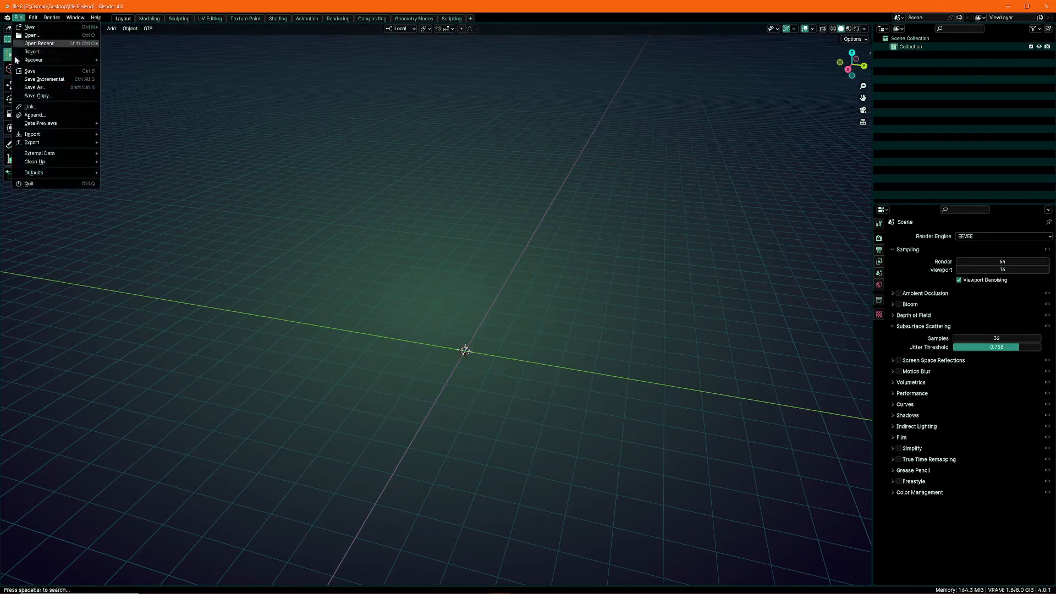
click(39, 108)
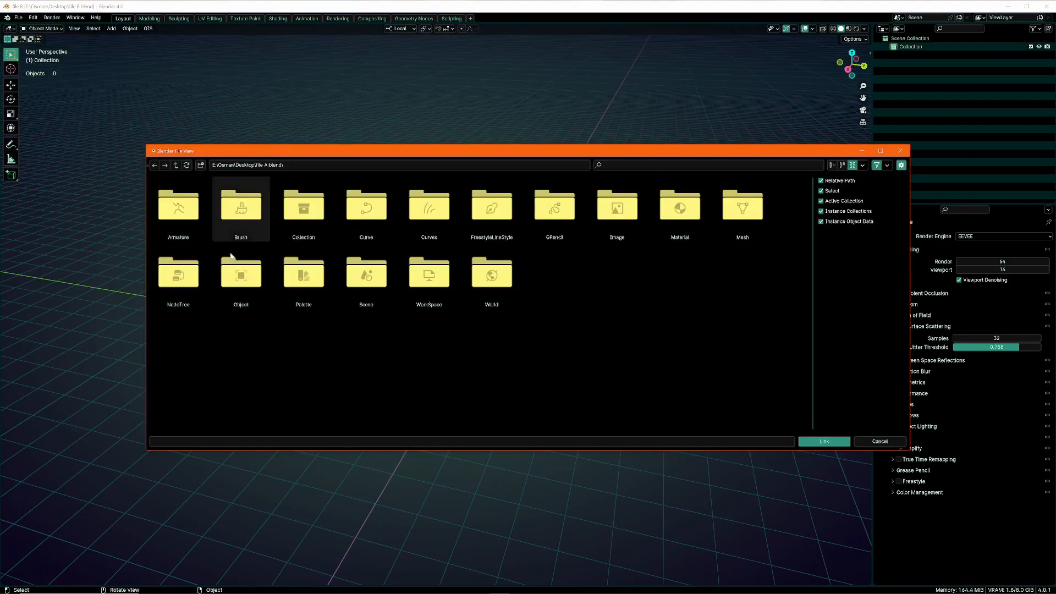
click(306, 225)
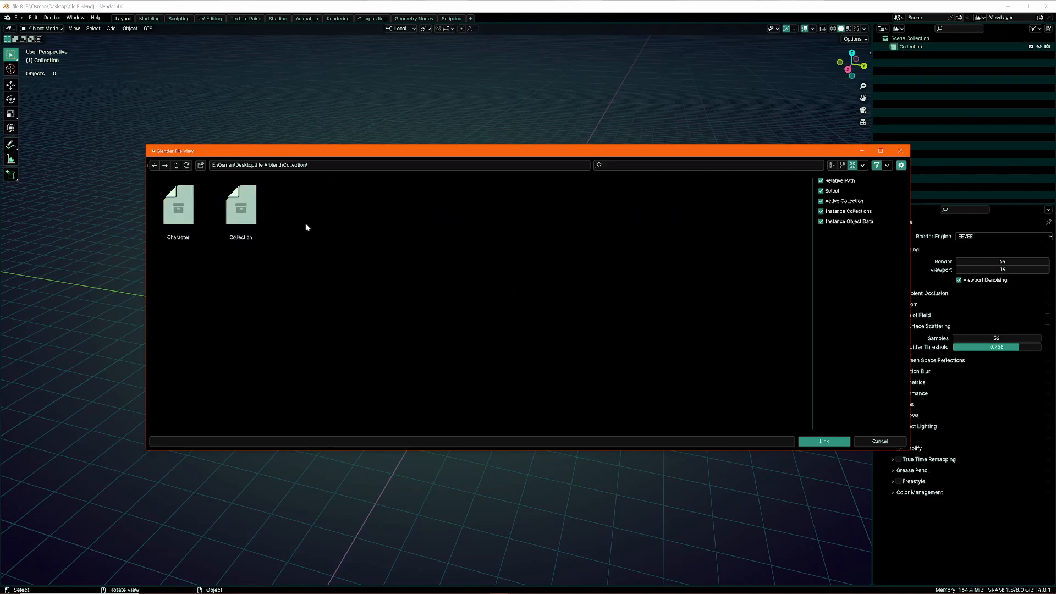
click(175, 234)
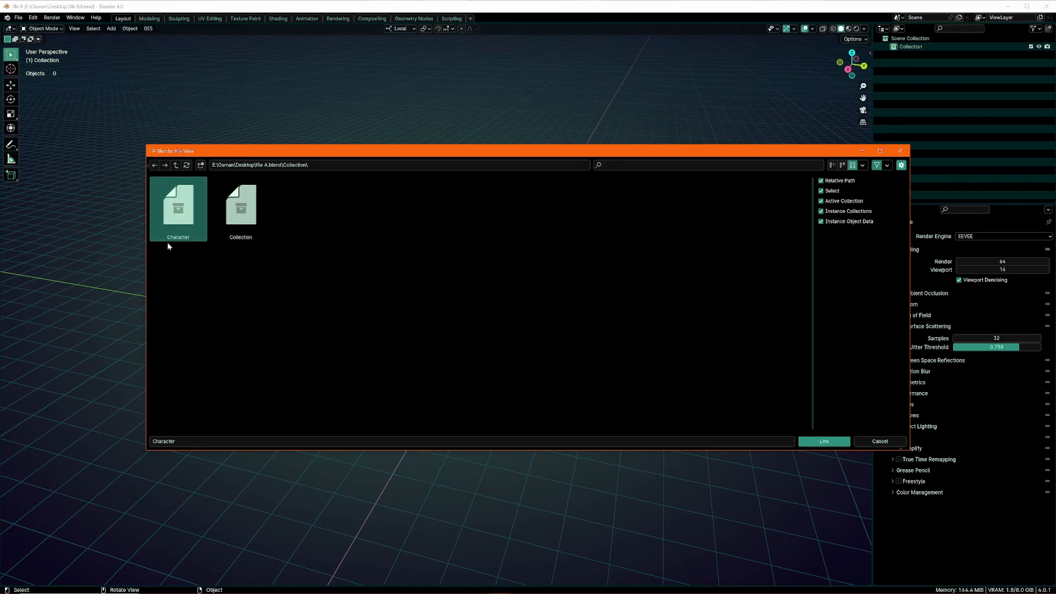
click(823, 444)
Inspect the linked Character instance from several angles and check which interaction modes it offers
key(KP_Decimal)
middle_drag(490, 282, 504, 343)
click(532, 318)
scroll(505, 352, up, 2)
key(a)
middle_drag(533, 451, 479, 387)
scroll(567, 270, down, 1)
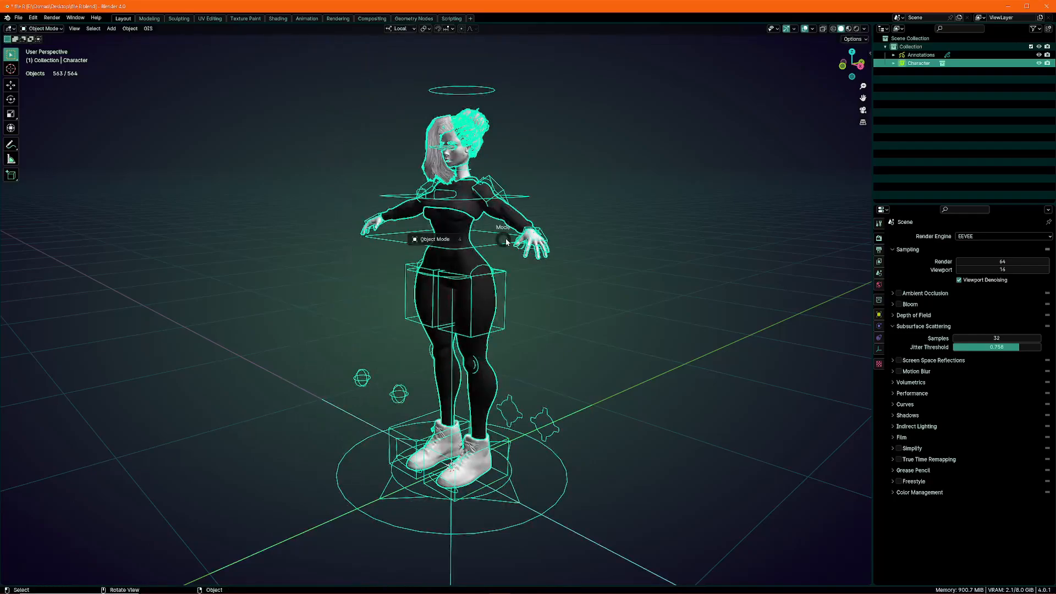
scroll(430, 262, down, 1)
click(570, 231)
middle_drag(430, 261, 674, 182)
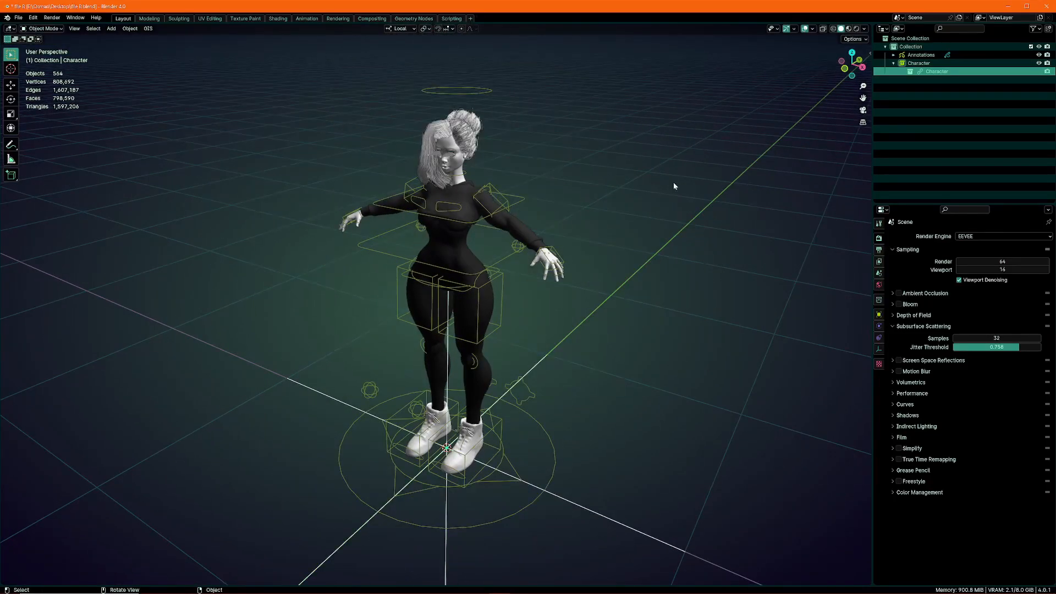
middle_drag(520, 195, 507, 198)
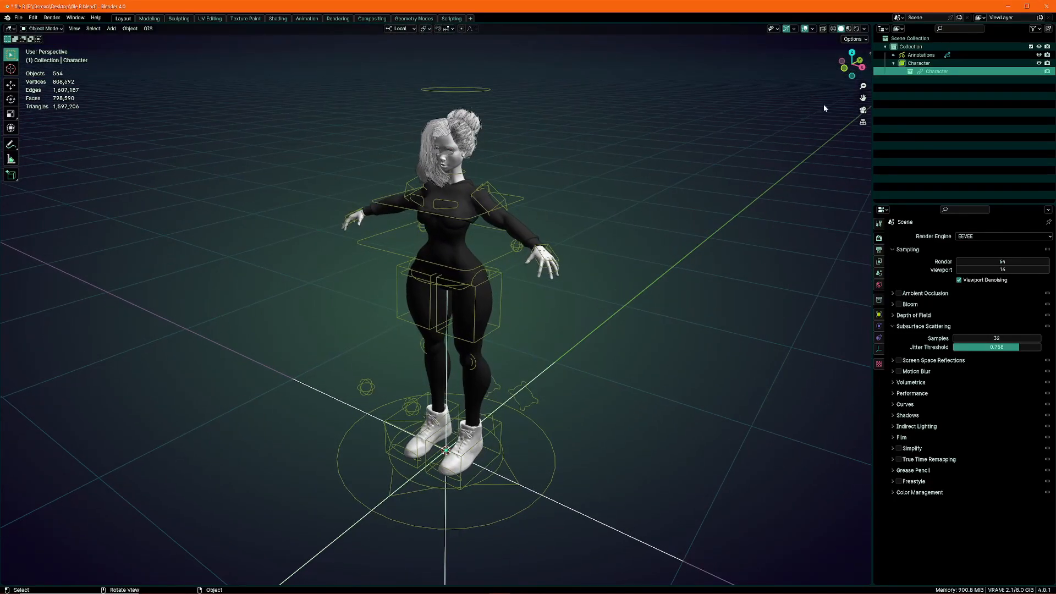
Make a library override of the linked Character collection nested under its instance, using the Selected option
click(894, 63)
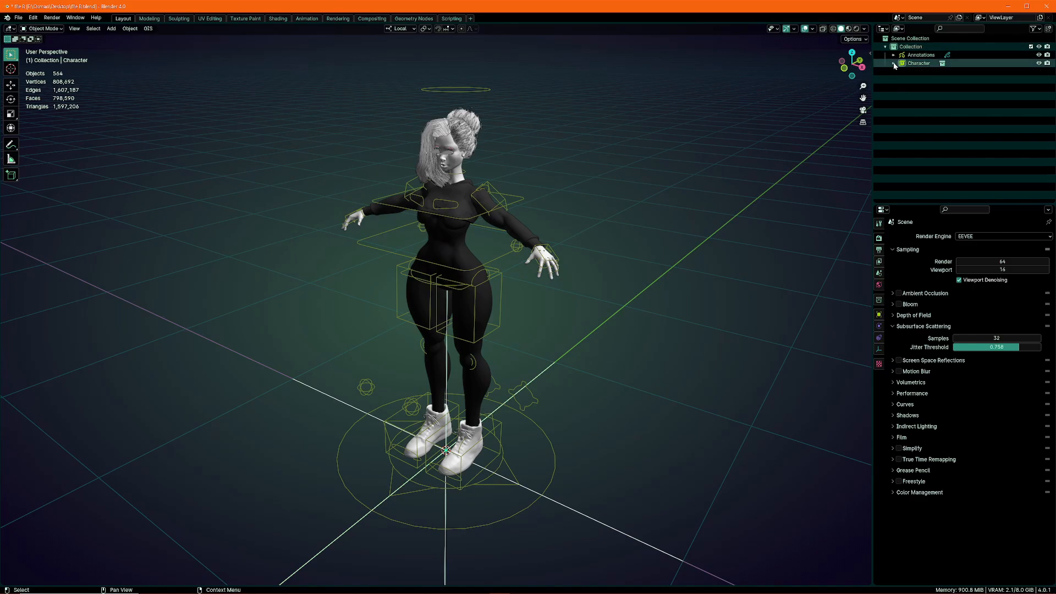
click(894, 64)
click(930, 73)
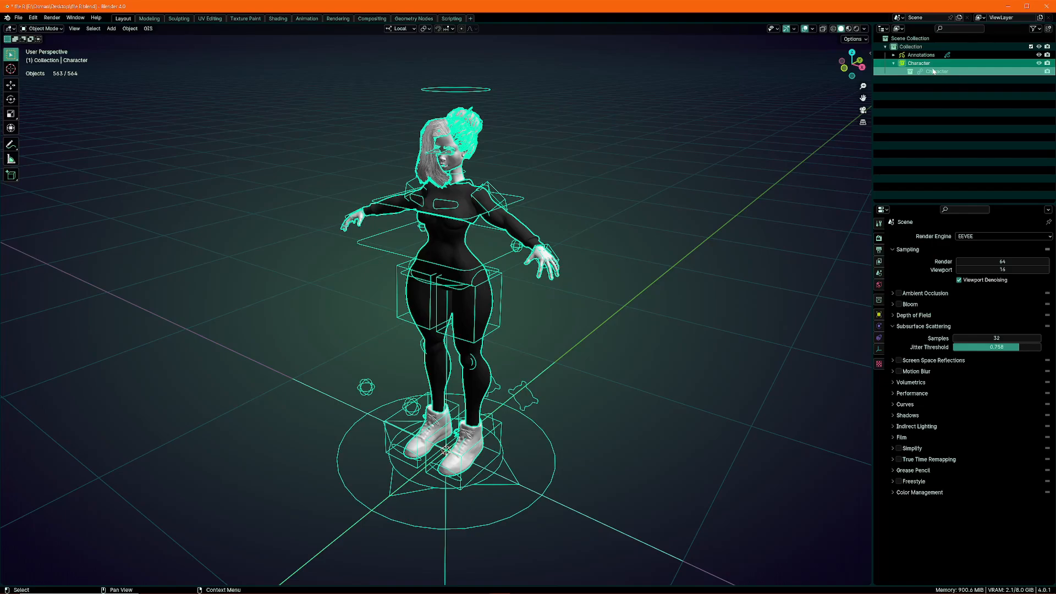
right_click(932, 72)
mouse_move(875, 245)
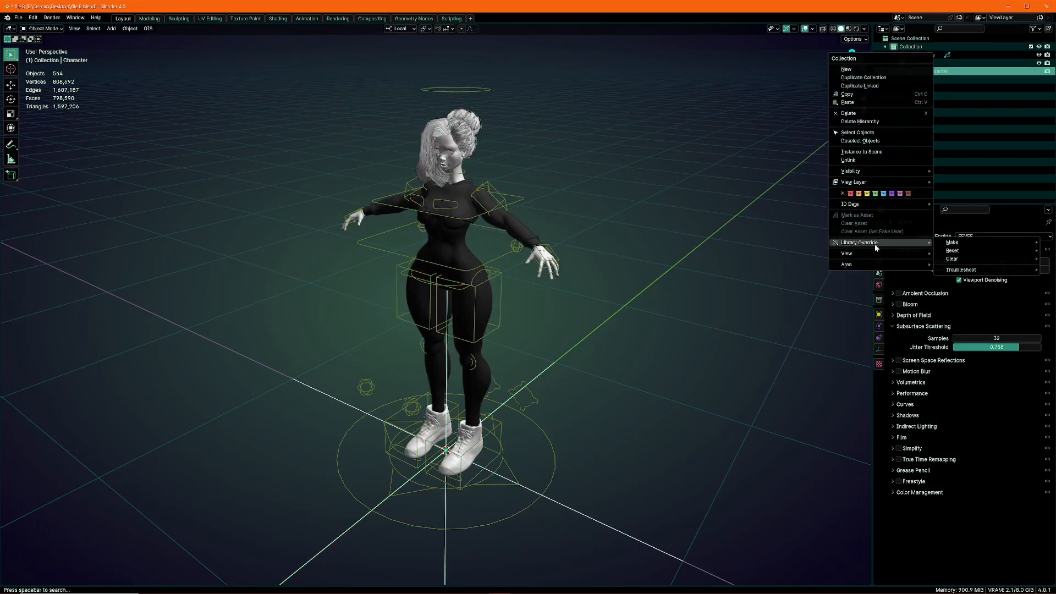
mouse_move(958, 243)
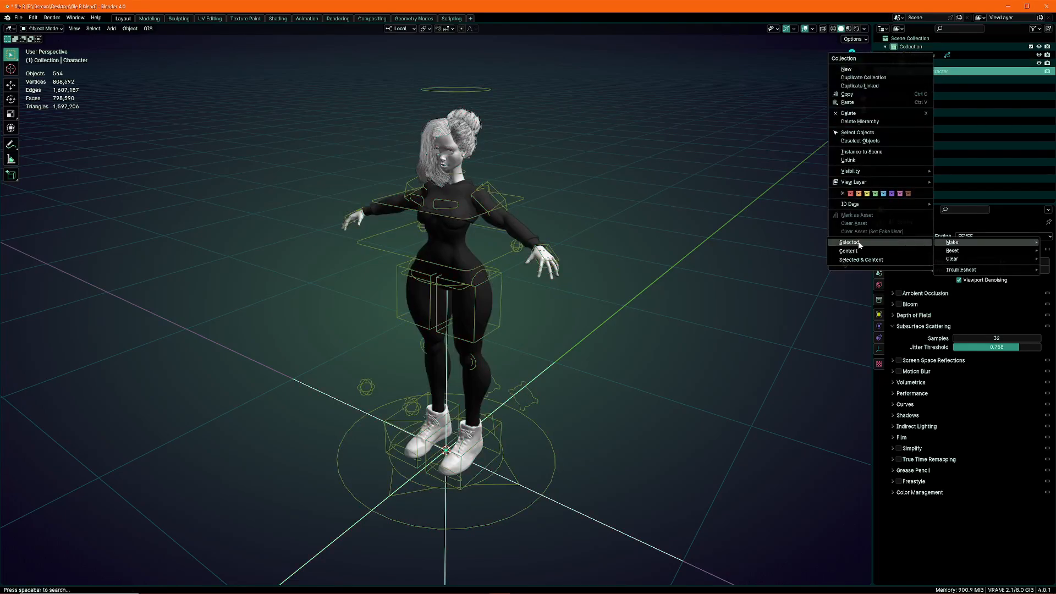
click(851, 242)
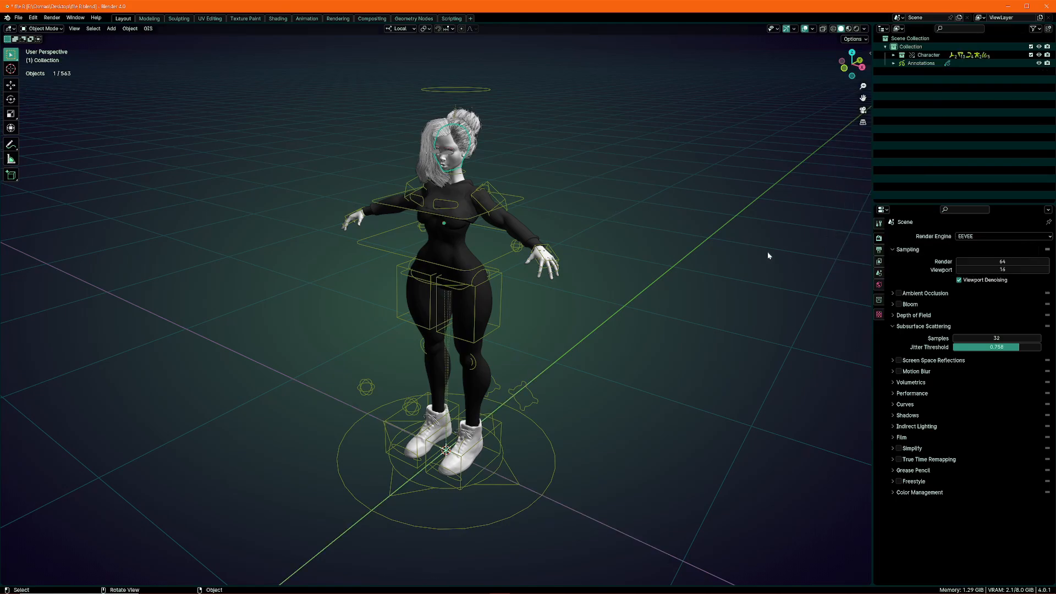
Enter Pose Mode on the overridden rig and try moving the left foot control along its local Z axis
click(520, 199)
key(ctrl+Tab)
middle_drag(513, 189, 523, 190)
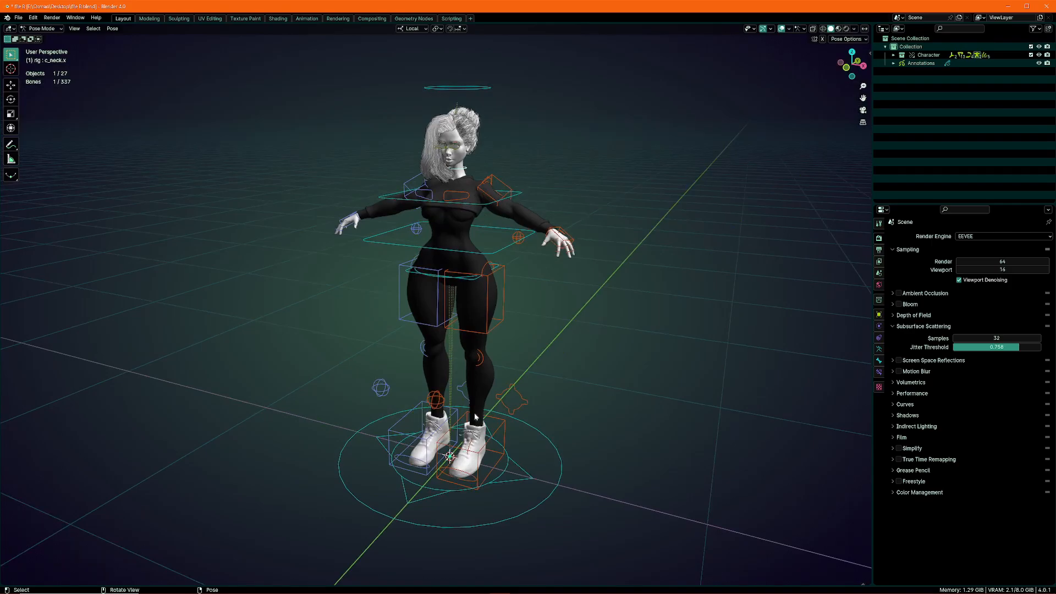
click(506, 423)
middle_drag(507, 424, 509, 424)
key(g)
key(z)
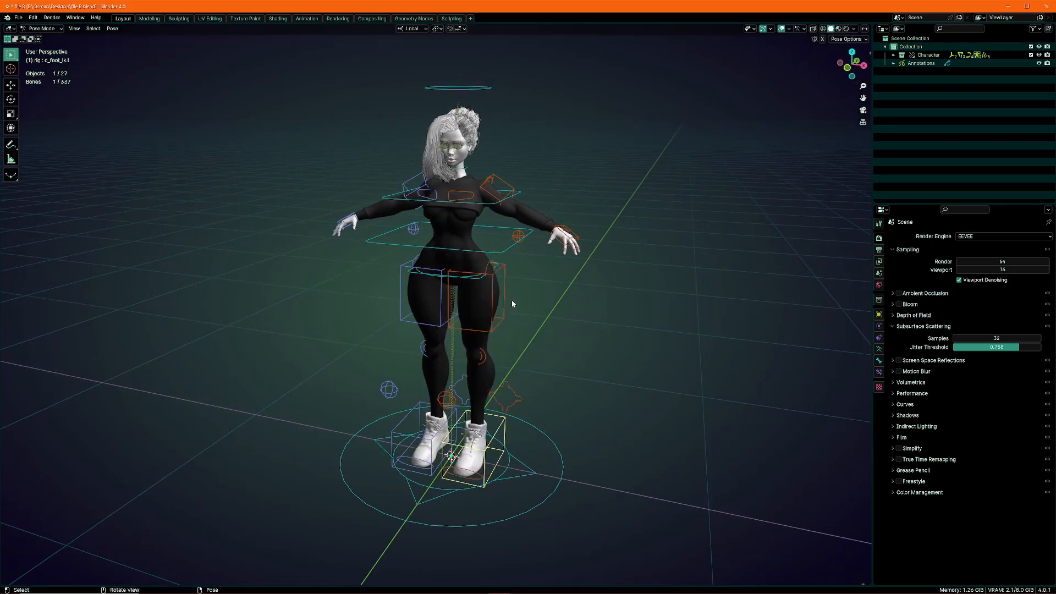
Try rotating the rig's root control at the hips, and return the rig to Object Mode
key(r)
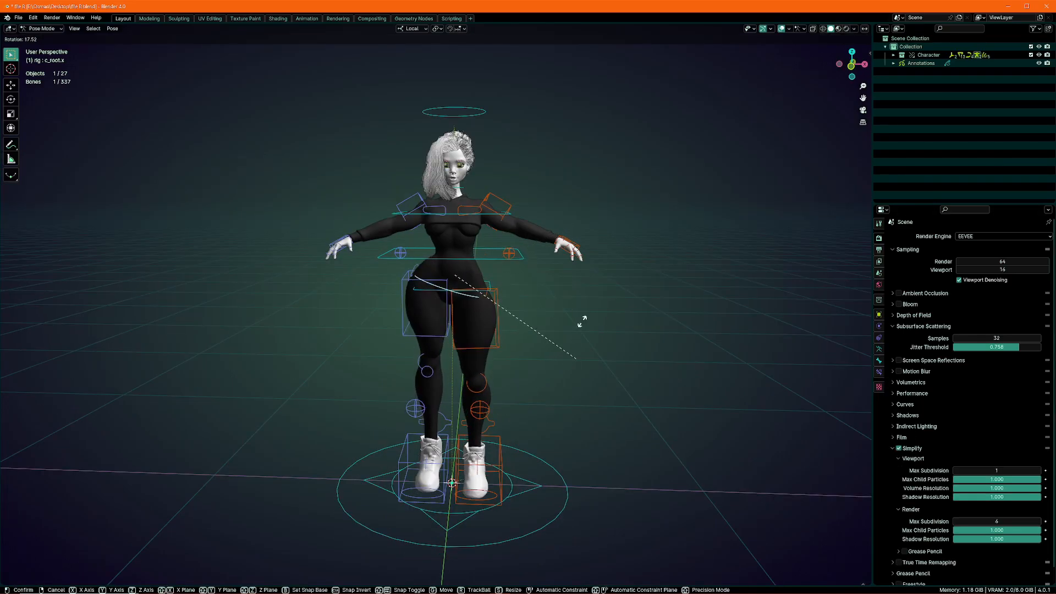
click(575, 308)
middle_drag(566, 280, 513, 303)
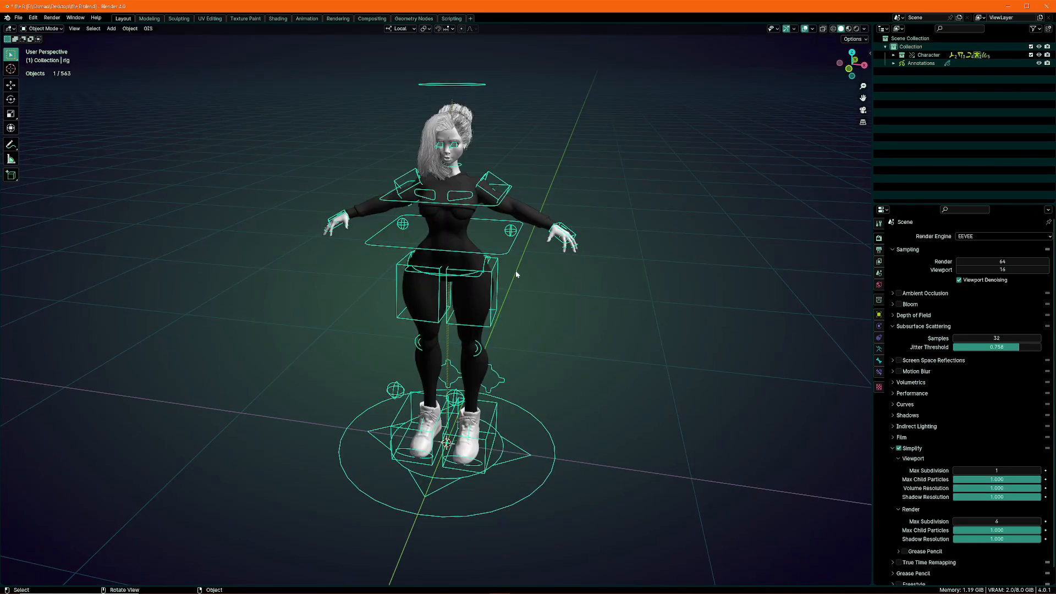
Add a mesh plane to the scene
middle_drag(517, 274, 452, 221)
key(shift+a)
key(Escape)
key(shift+a)
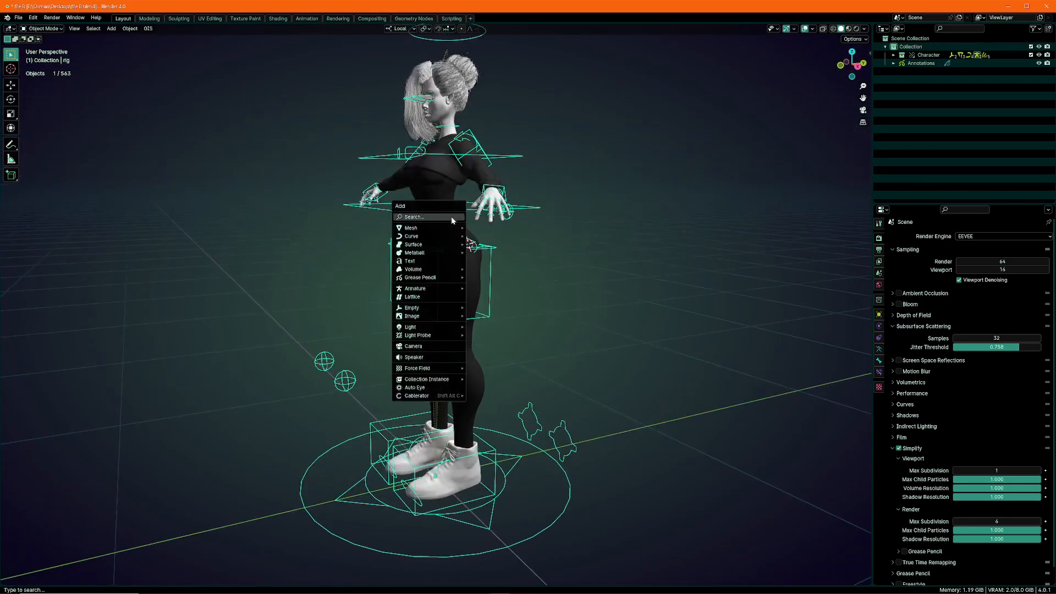
mouse_move(440, 227)
click(556, 227)
Snap the plane to the 3D cursor at the world origin, beneath the character's feet
middle_drag(556, 228, 467, 300)
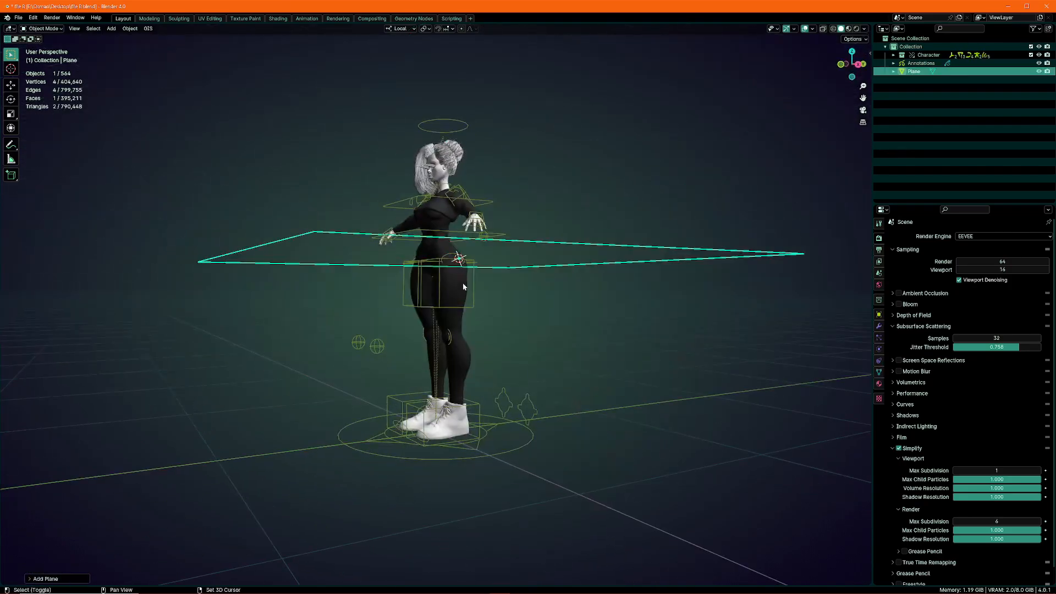
key(shift+s)
click(464, 259)
Scale the plane up uniformly, lengthen it along Y and widen it along X to form a large rectangular floor
middle_drag(465, 260, 469, 350)
key(s)
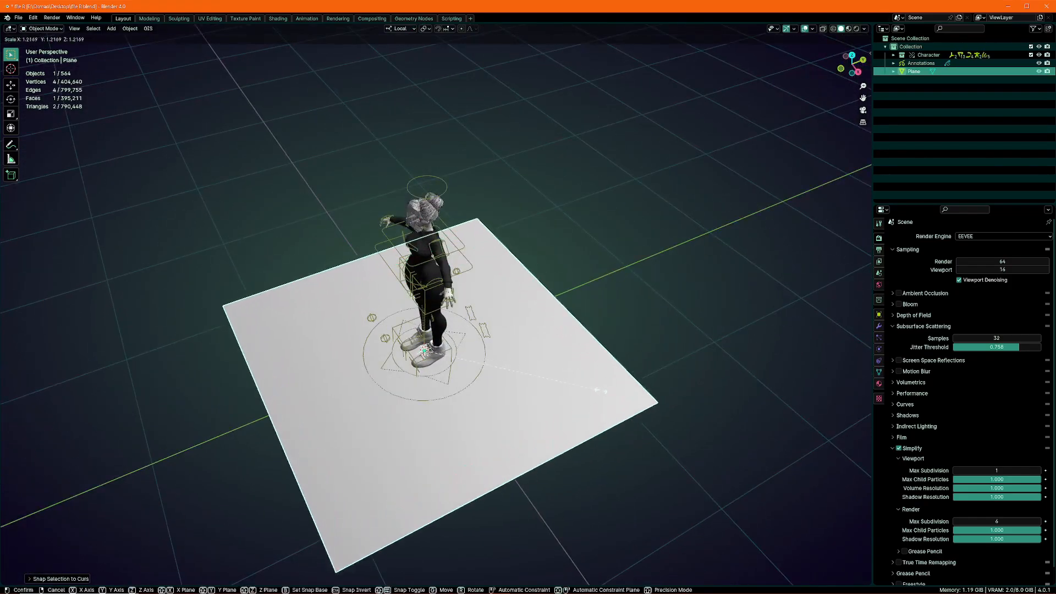
click(487, 351)
scroll(484, 348, down, 3)
key(s)
key(y)
click(520, 311)
middle_drag(520, 310, 558, 332)
key(s)
key(x)
click(622, 352)
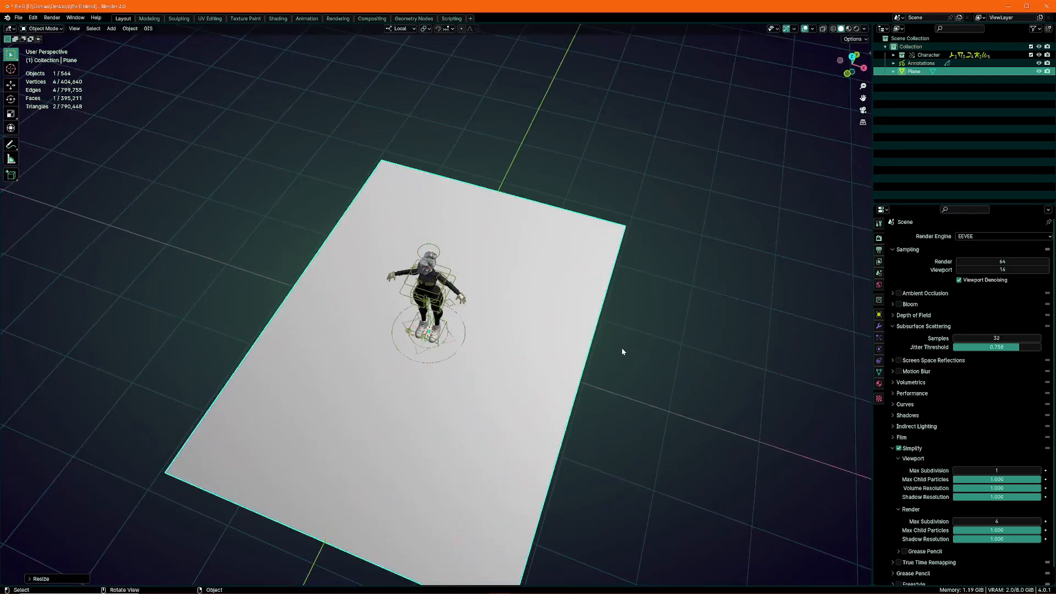
In Edit Mode, extrude the floor's edge behind the character upward along Z by about 3.4 m as a back wall
key(Tab)
middle_drag(623, 352, 573, 250)
click(632, 337)
key(e)
key(z)
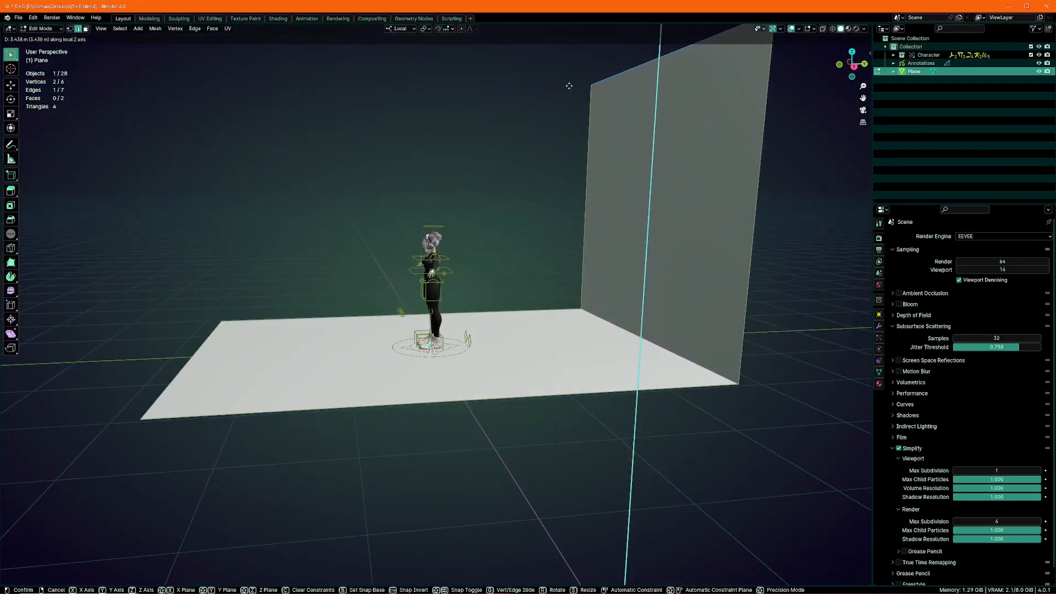
click(568, 85)
Bevel the corner edge between the floor and back wall with 7 segments to form a smooth curve
click(562, 276)
mouse_move(582, 288)
middle_down()
mouse_move(630, 305)
mouse_move(589, 285)
middle_up()
key(ctrl+b)
scroll(664, 316, up, 8)
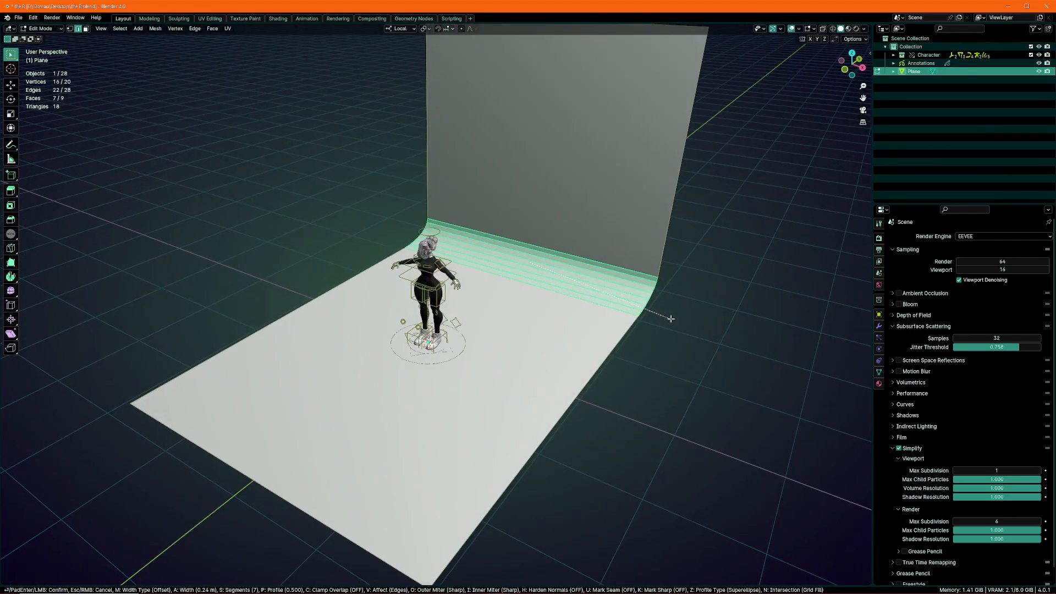
click(688, 331)
key(Tab)
Scale the backdrop wider along X so it extends well beyond both sides of the character
middle_drag(302, 248, 518, 300)
key(s)
key(x)
click(591, 317)
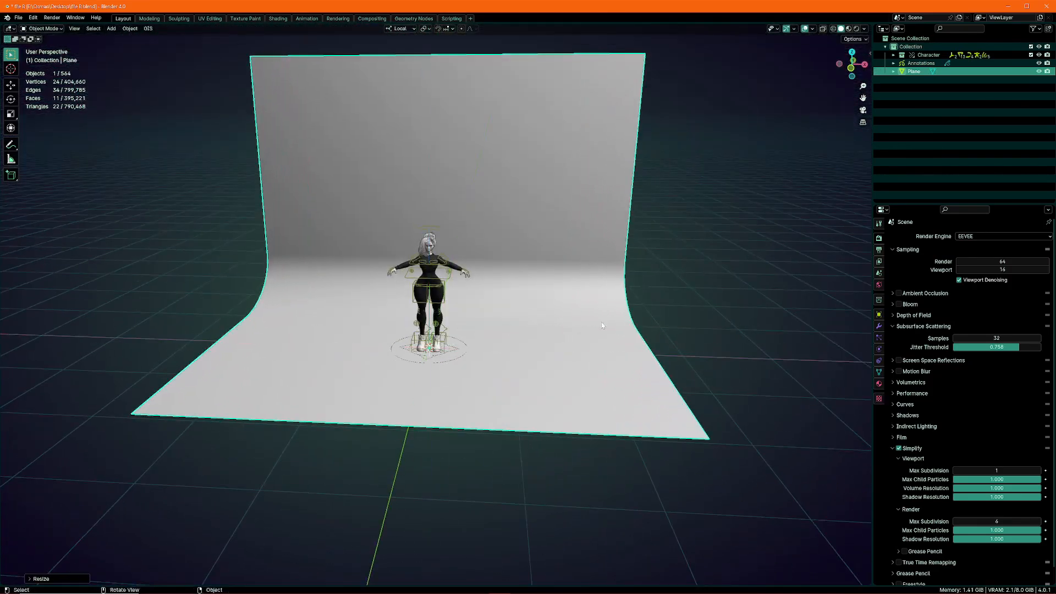
middle_drag(590, 311, 452, 279)
key(s)
key(x)
click(635, 304)
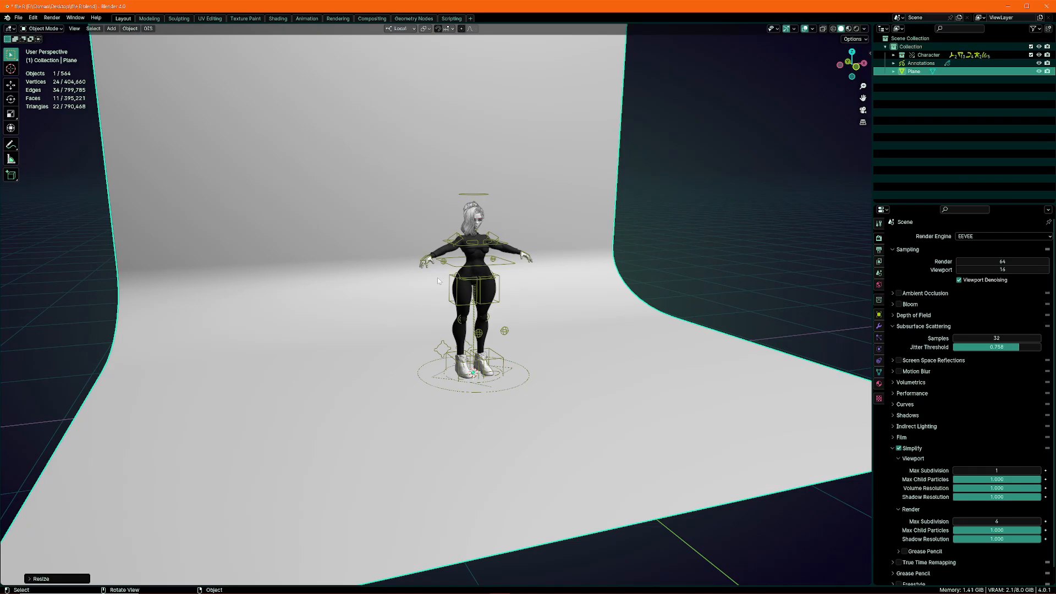
Add a Subdivision Surface modifier to the backdrop, raise its level and turn off the scene's Simplify option
middle_drag(437, 275, 531, 269)
scroll(476, 306, down, 1)
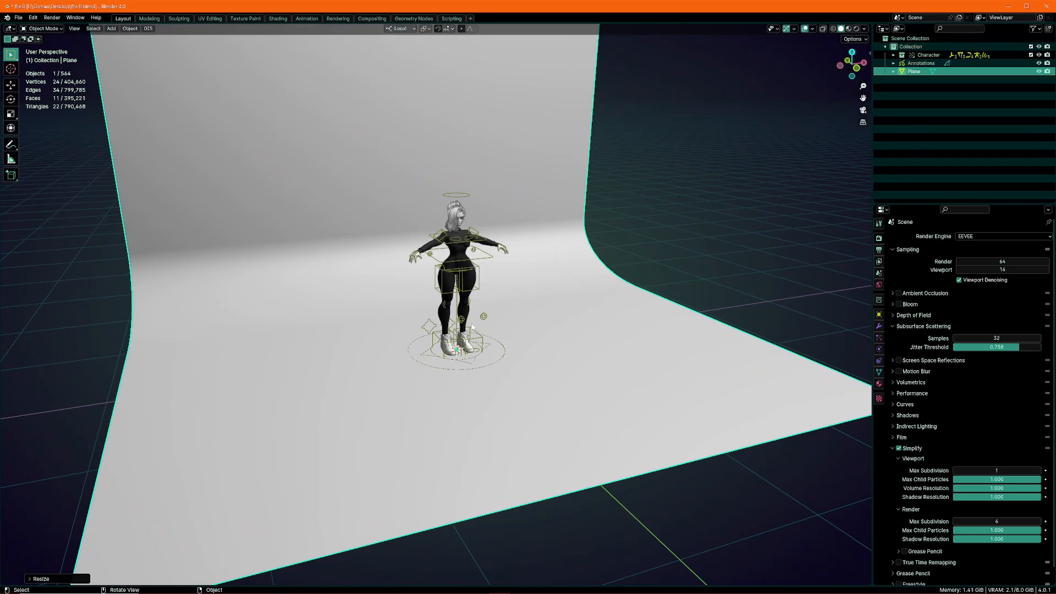
scroll(472, 328, down, 6)
key(ctrl+1)
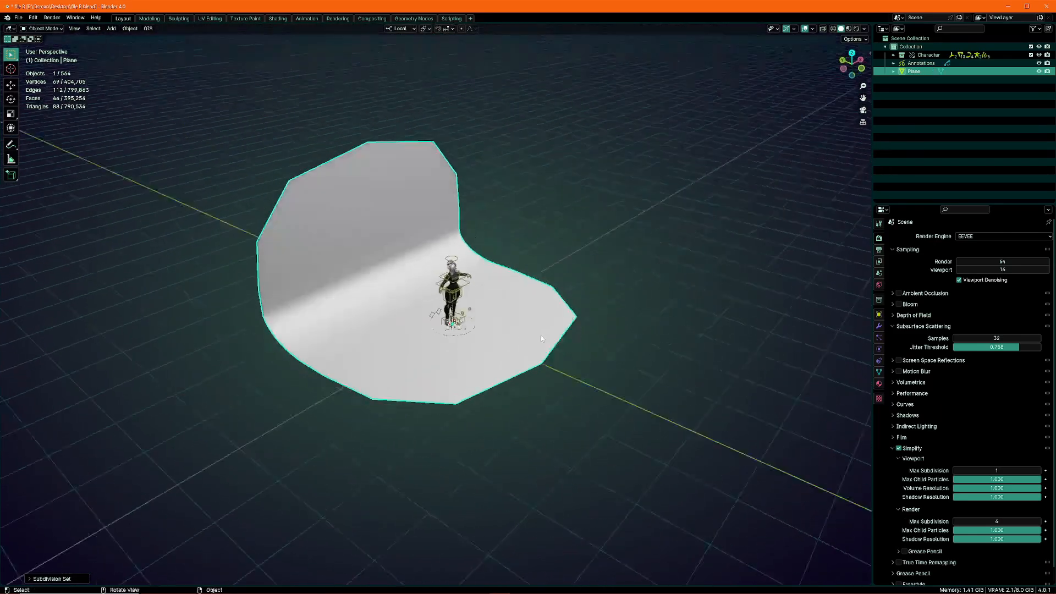
click(530, 337)
key(ctrl+2)
click(536, 334)
key(ctrl+2)
click(899, 448)
mouse_move(602, 341)
middle_down()
mouse_move(547, 345)
mouse_move(597, 353)
middle_up()
In Edit Mode, add a centred lengthwise loop cut running along the backdrop's floor and up its wall
scroll(547, 345, up, 3)
key(Tab)
scroll(532, 377, down, 4)
key(ctrl+r)
click(532, 377)
right_click(530, 376)
middle_drag(511, 375, 523, 386)
key(s)
key(shift+x)
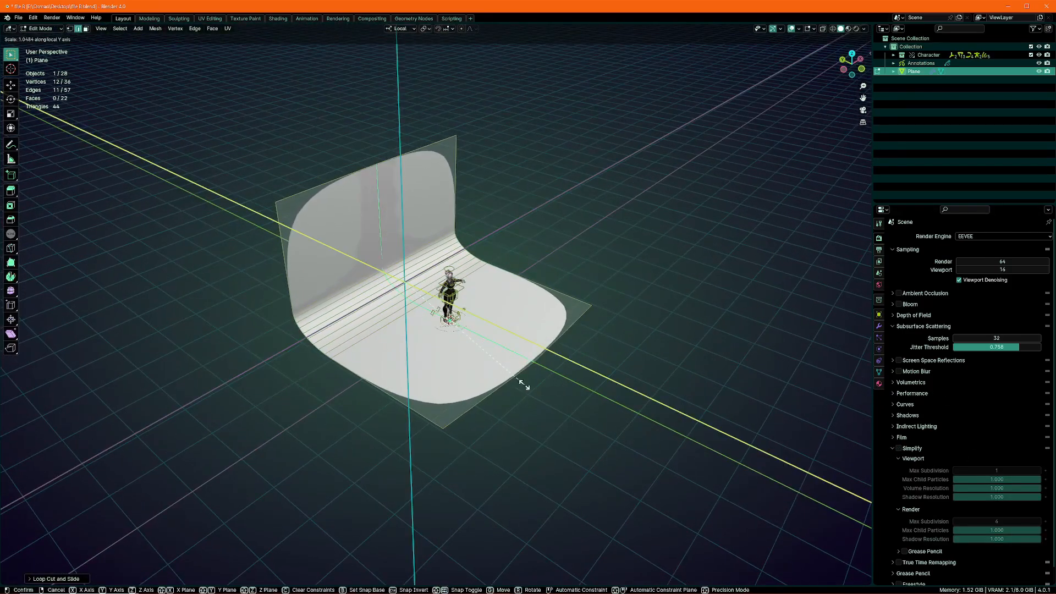
right_click(522, 372)
Move the middle vertex of the back wall's upper edge upward along Z to arch the outline
key(1)
click(373, 163)
key(g)
key(z)
click(379, 143)
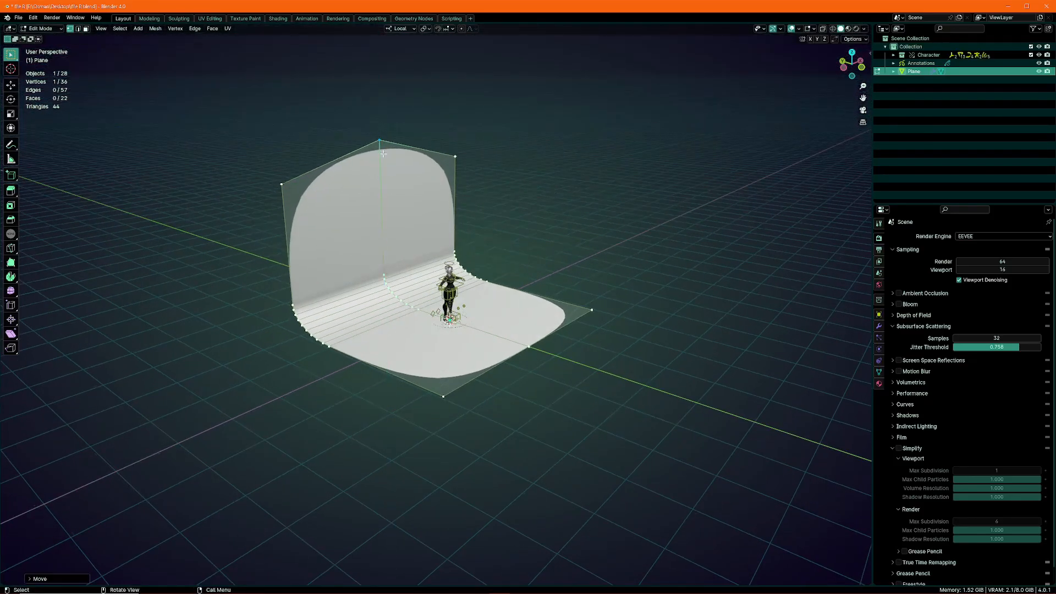
Move the middle vertex of the floor's front edge outward along Y and return to Object Mode
middle_drag(509, 322, 538, 330)
click(551, 350)
key(g)
key(y)
click(594, 368)
key(Tab)
scroll(570, 372, down, 1)
scroll(489, 370, up, 2)
key(Tab)
key(Tab)
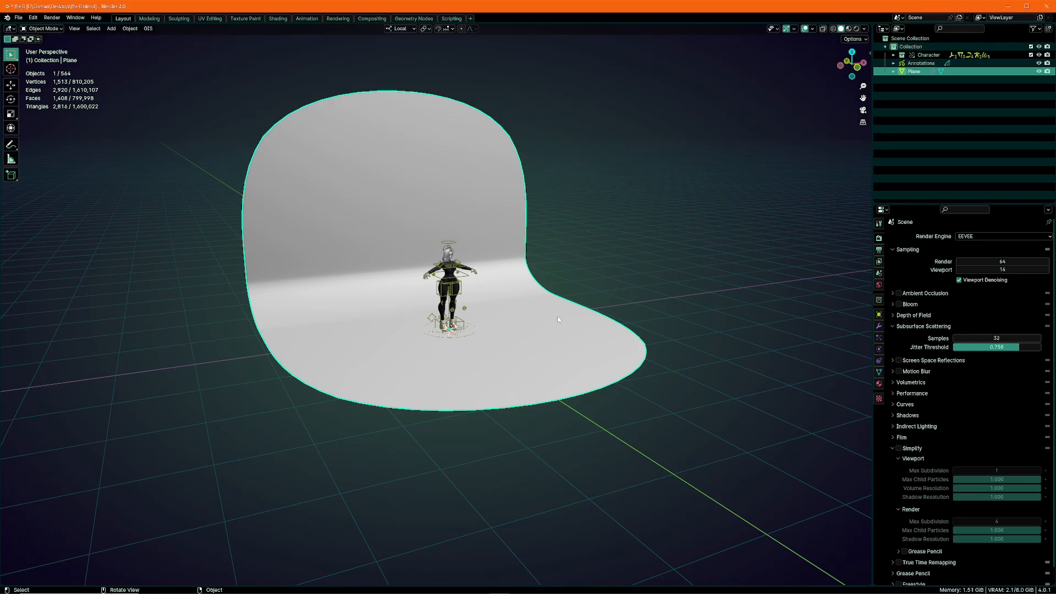
Examine the rounded backdrop and its fit around the character from several angles
scroll(515, 314, up, 5)
middle_drag(514, 314, 494, 348)
scroll(513, 311, down, 4)
scroll(489, 323, up, 3)
scroll(479, 329, down, 2)
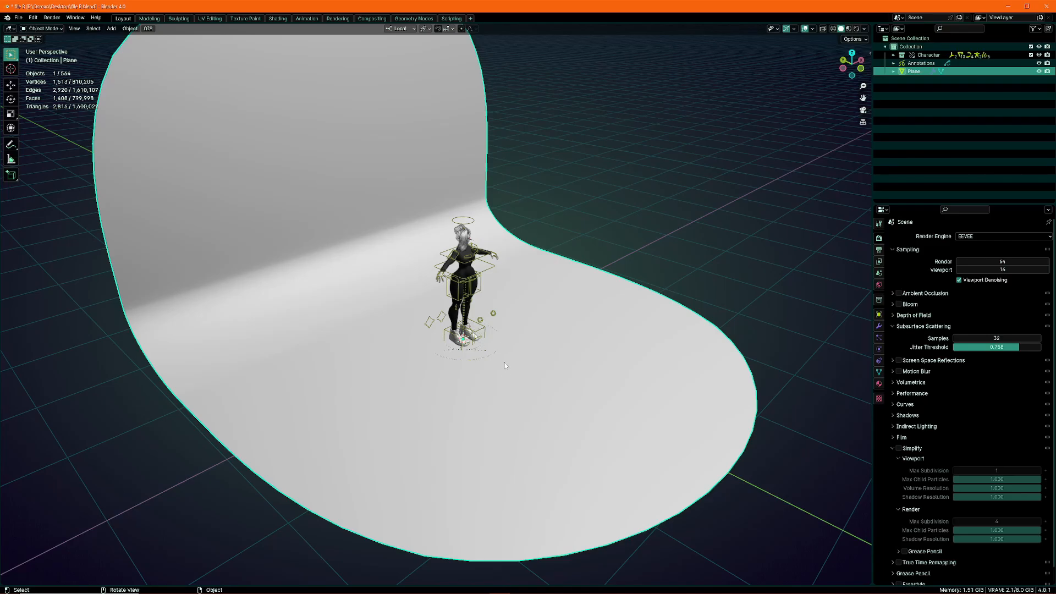
scroll(505, 366, up, 2)
scroll(432, 299, down, 3)
mouse_move(496, 346)
middle_down()
mouse_move(432, 300)
mouse_move(453, 308)
middle_up()
Switch the viewport to Rendered shading
key(z)
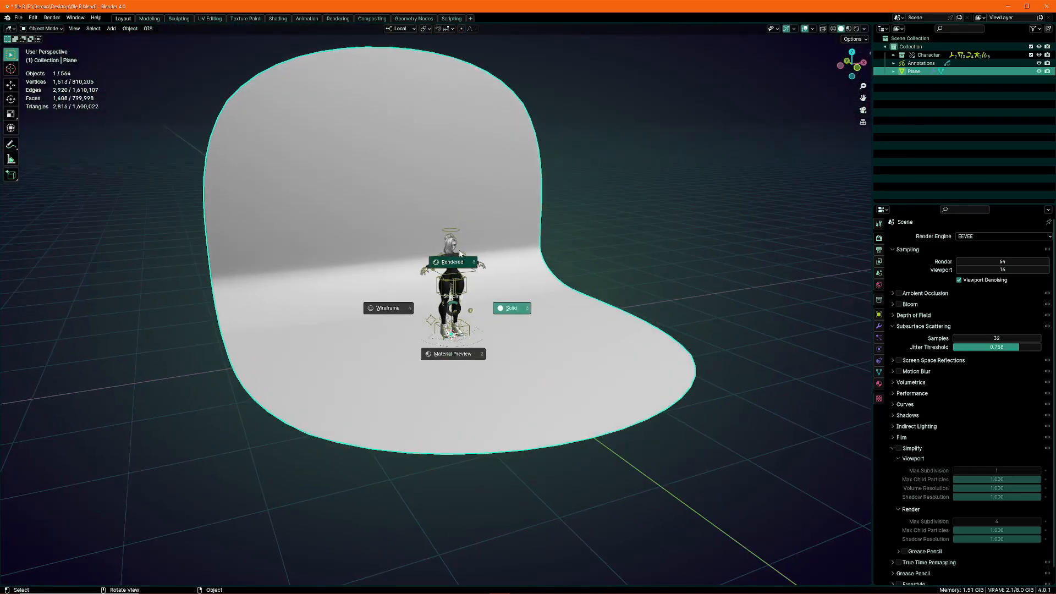
click(452, 263)
scroll(424, 294, up, 5)
middle_drag(405, 275, 435, 306)
scroll(456, 352, down, 3)
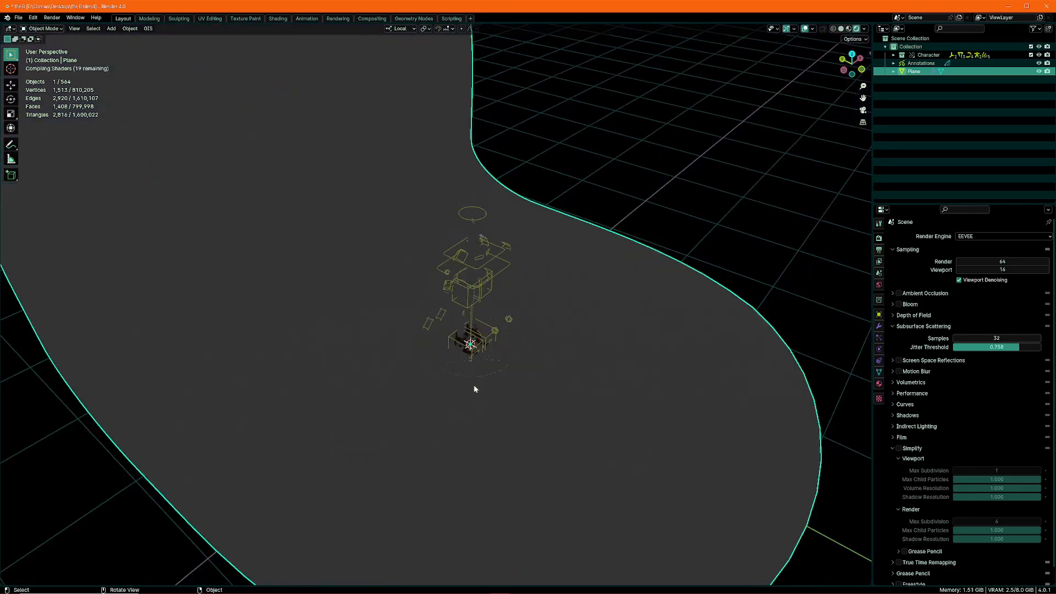
Move the backdrop along the Y axis relative to the character
click(691, 265)
click(607, 342)
middle_drag(607, 342, 523, 306)
key(g)
key(y)
click(535, 328)
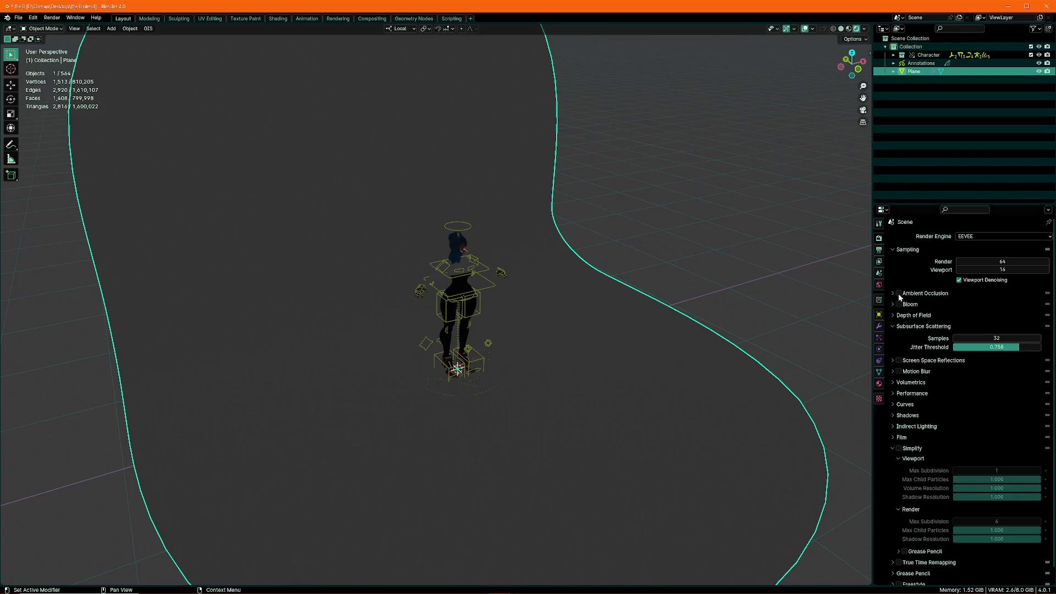
Enable Ambient Occlusion, Bloom and Screen Space Reflections for the EEVEE renderer
drag(896, 303, 902, 294)
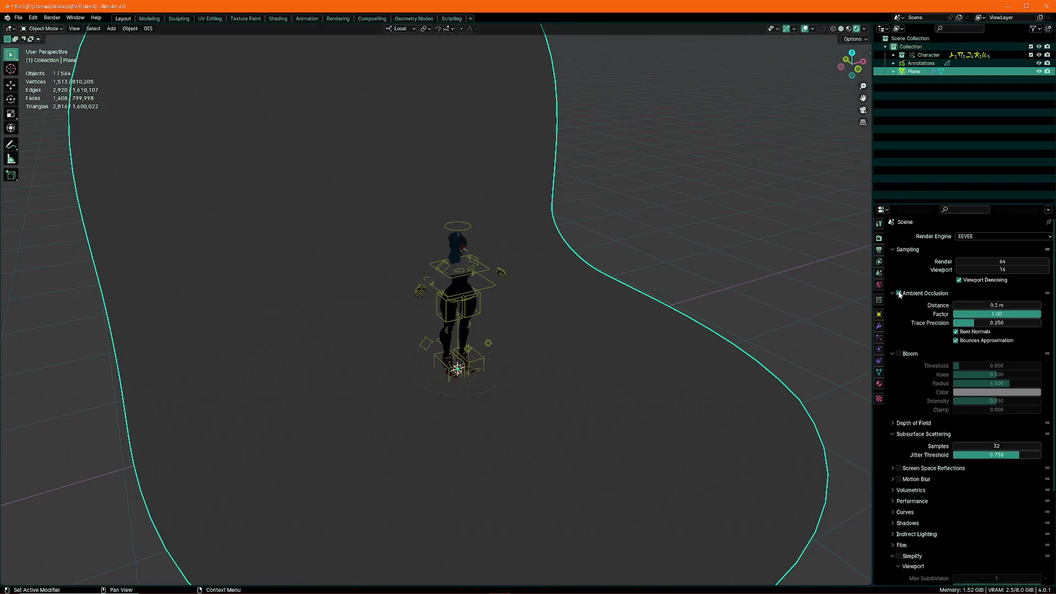
click(907, 294)
click(899, 305)
click(911, 305)
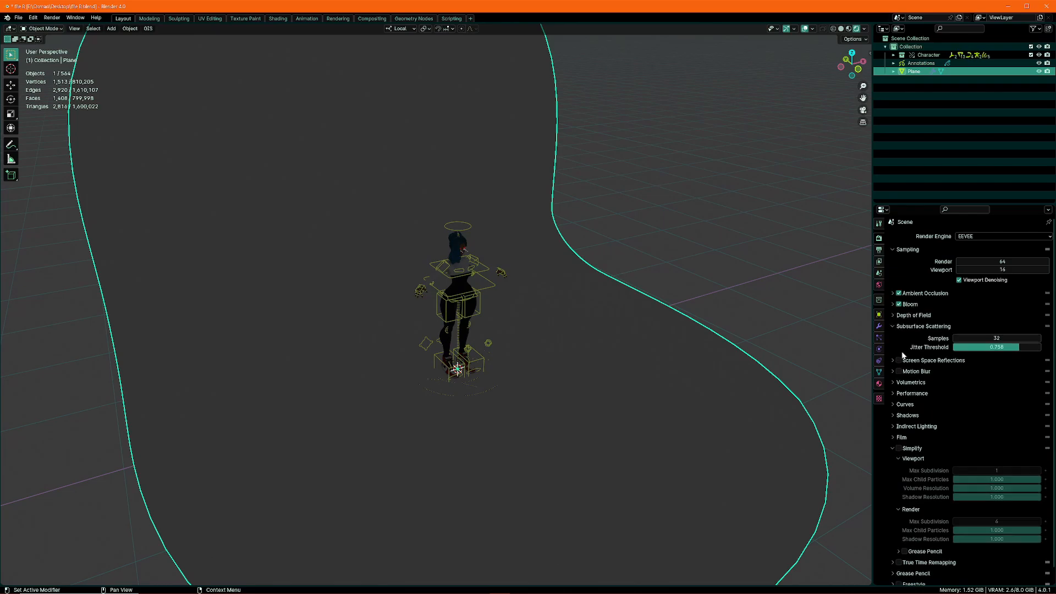
middle_drag(650, 324, 399, 265)
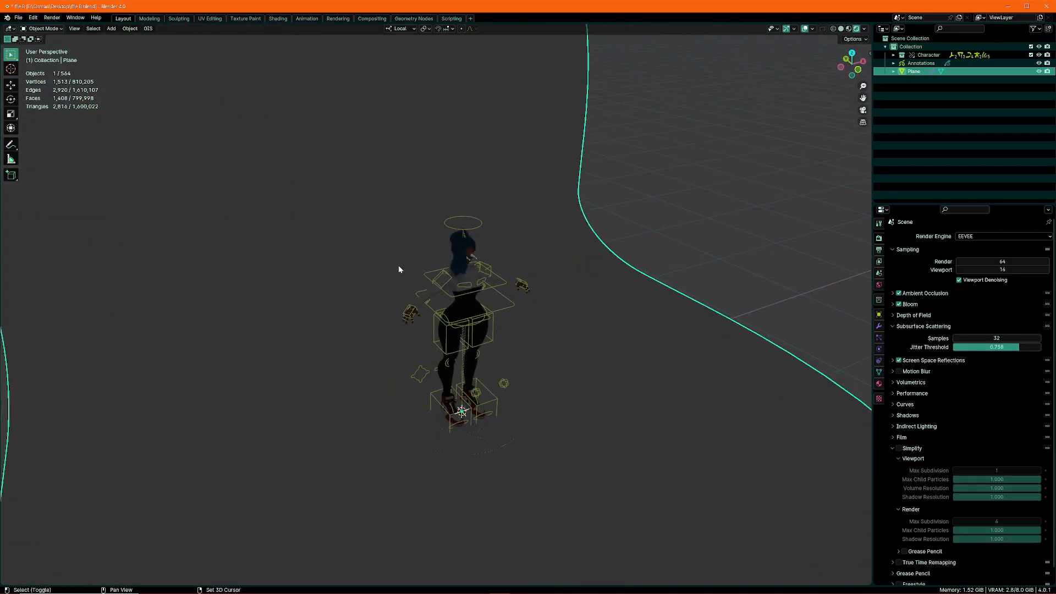
Add an area light and rotate it in the right side view to face the character
key(shift+a)
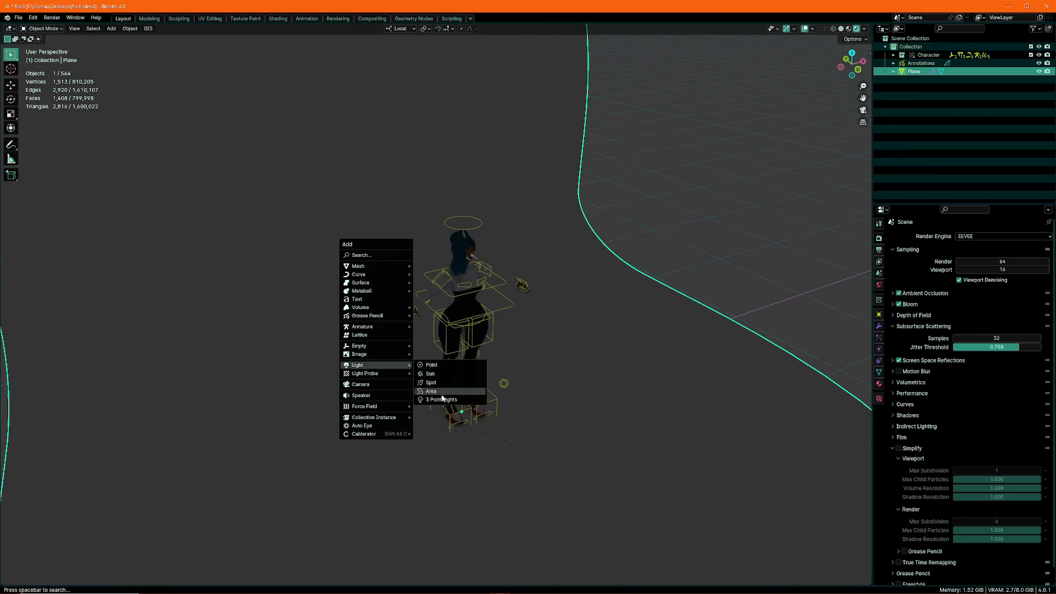
click(443, 396)
key(KP_3)
key(r)
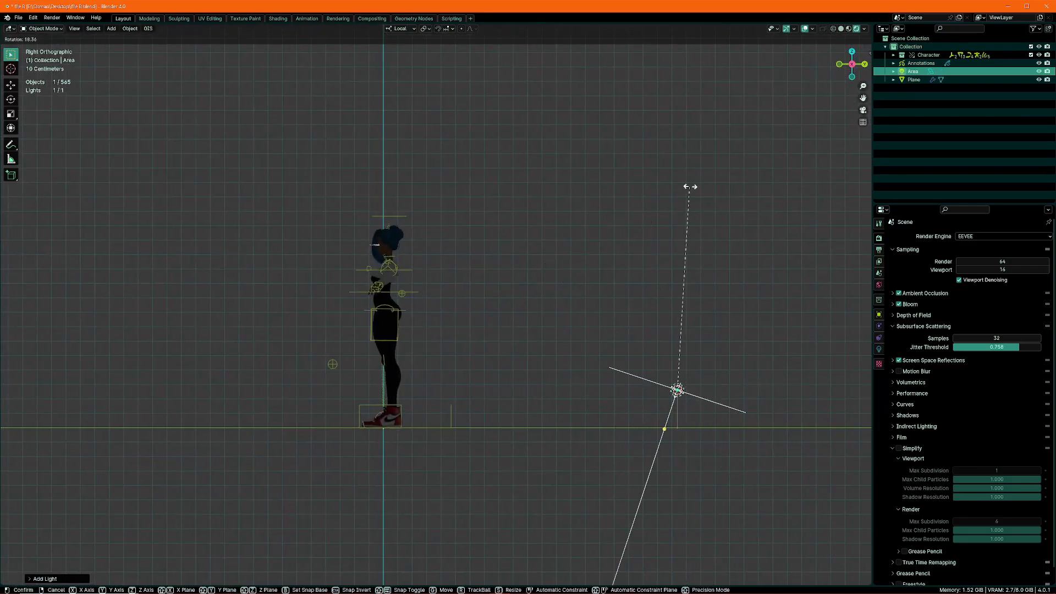
click(649, 374)
Move the area light up behind the character and refine its tilt toward her back
key(g)
click(365, 205)
key(g)
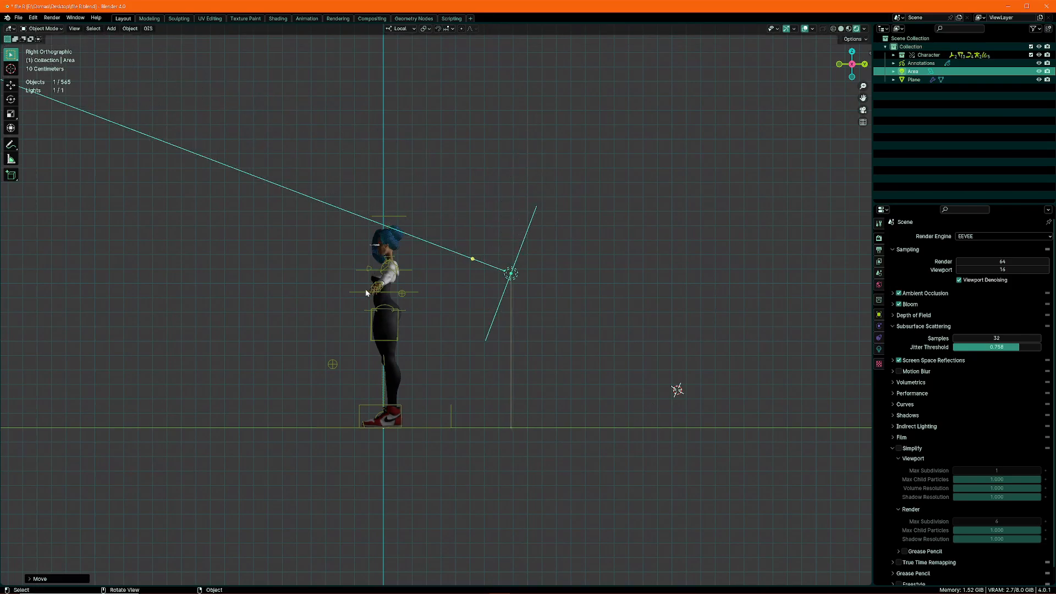
key(r)
click(329, 345)
key(g)
click(330, 342)
From the top view, resize the area light, turn it diagonally and place it behind one of the character's shoulders
key(KP_7)
key(s)
click(574, 239)
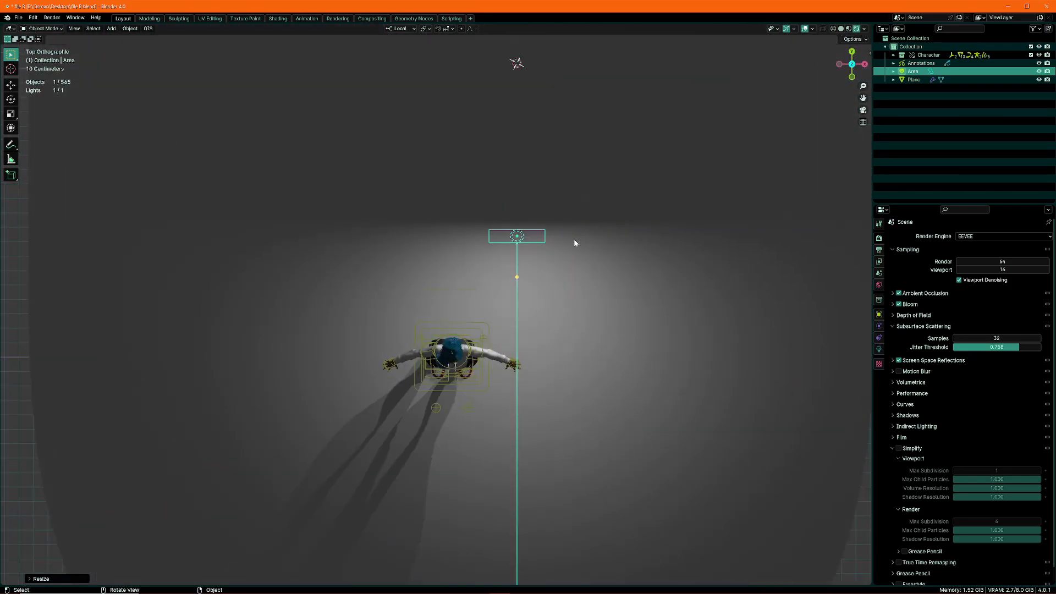
key(r)
click(624, 350)
key(g)
click(621, 342)
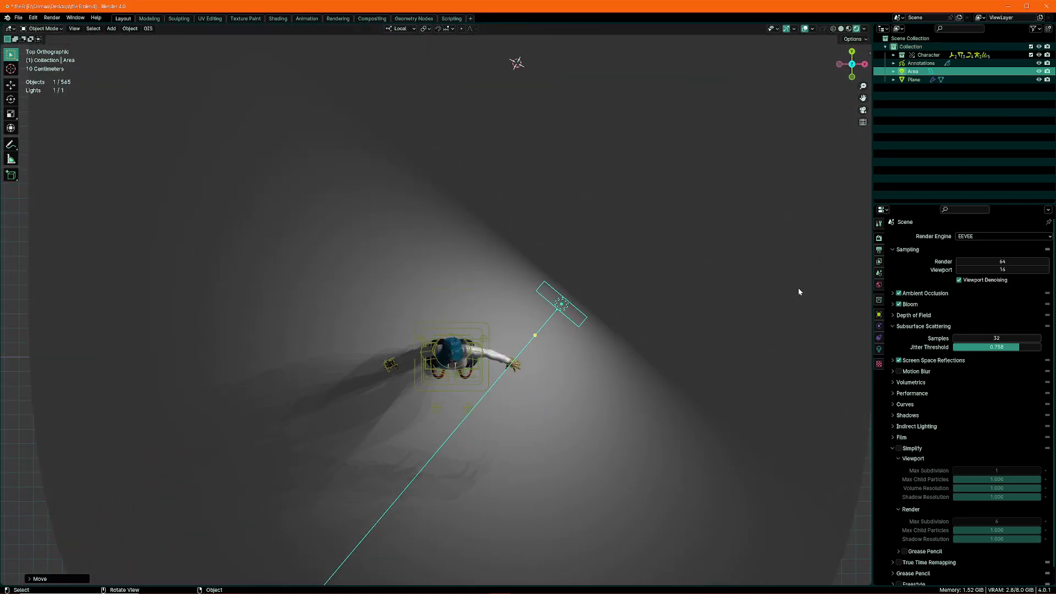
Darken the world background colour to nearly black
click(879, 284)
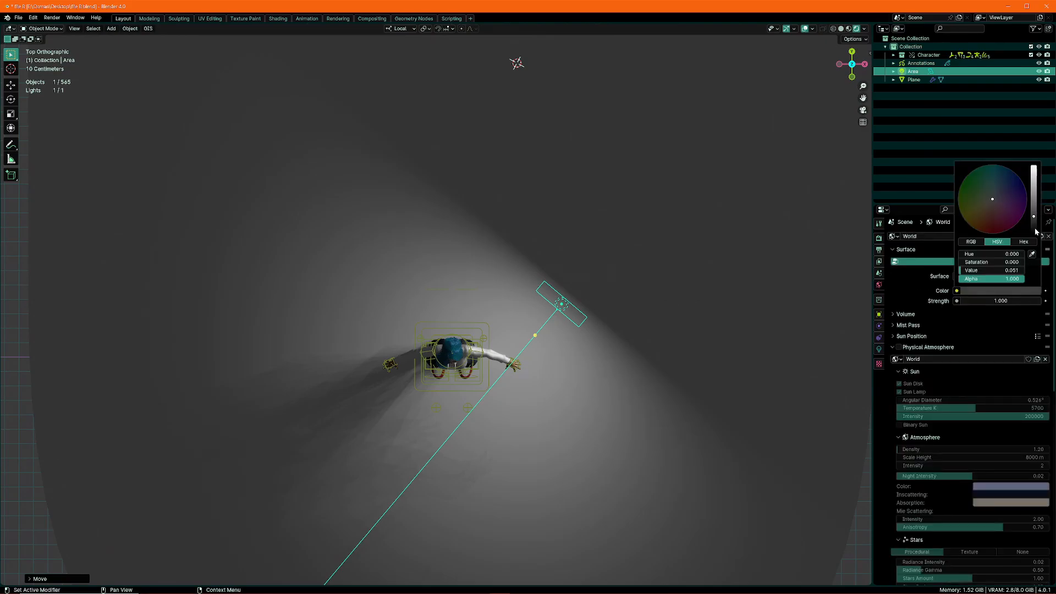
click(1036, 229)
shift+middle_drag(576, 319, 590, 315)
scroll(589, 316, up, 2)
Duplicate the area light, rotate the copy and place it behind the character's opposite shoulder
key(shift+d)
click(340, 348)
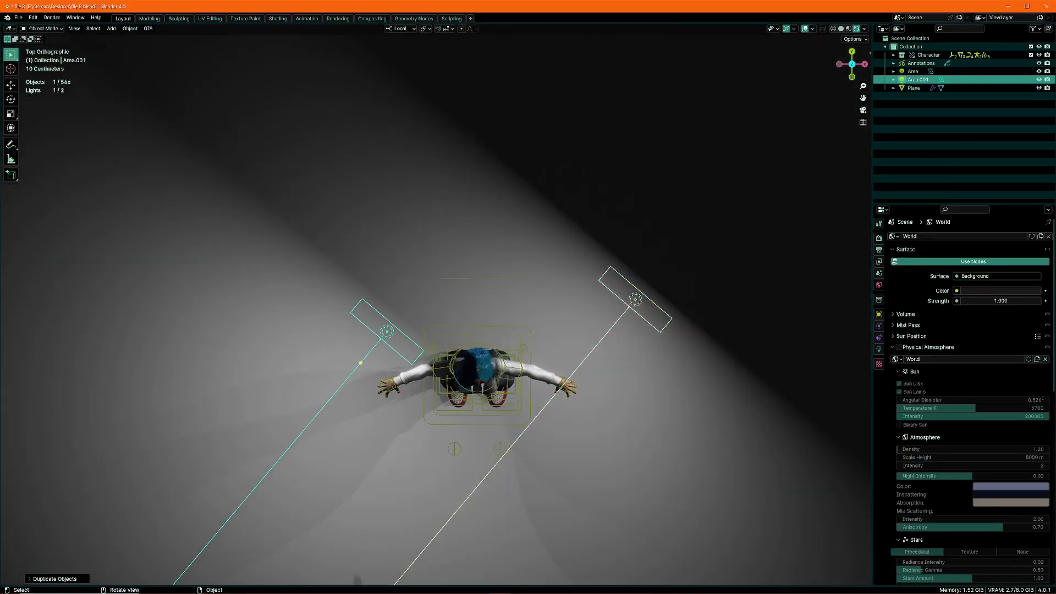
key(r)
click(567, 231)
key(g)
click(609, 280)
Refine the rear light's rotation and position from the top view so it aims at the character
key(KP_1)
shift+middle_drag(521, 294, 555, 282)
key(KP_7)
key(r)
click(567, 289)
key(g)
click(554, 300)
scroll(602, 269, up, 1)
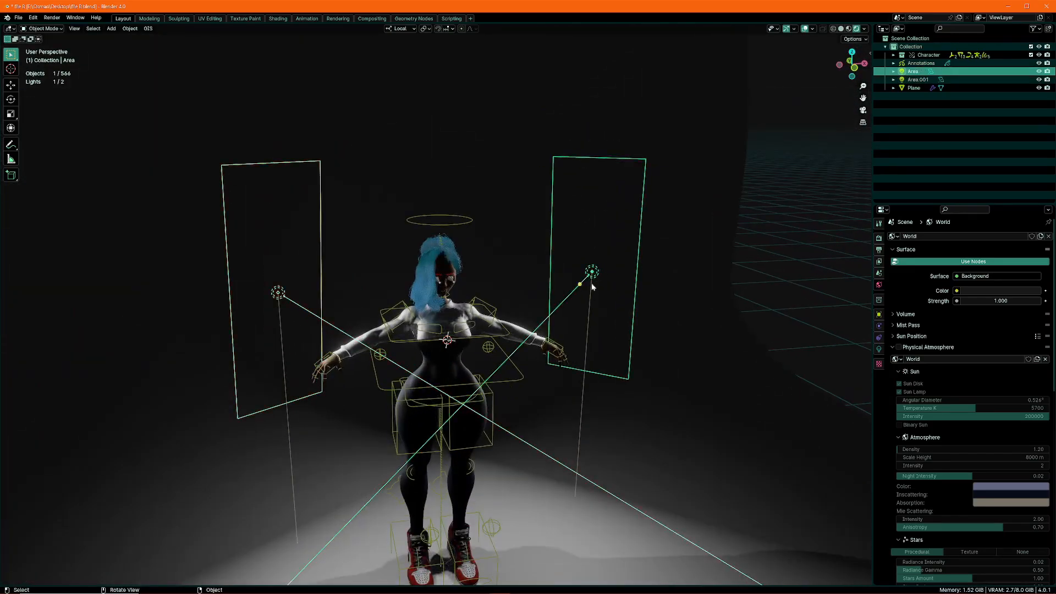
Duplicate an area light as a third light, rotating and positioning it from the top view to light the character's front
key(KP_7)
key(r)
click(719, 259)
key(g)
click(620, 340)
Save file B.blend and open the recent source character file, file A.blend
middle_drag(612, 325, 628, 298)
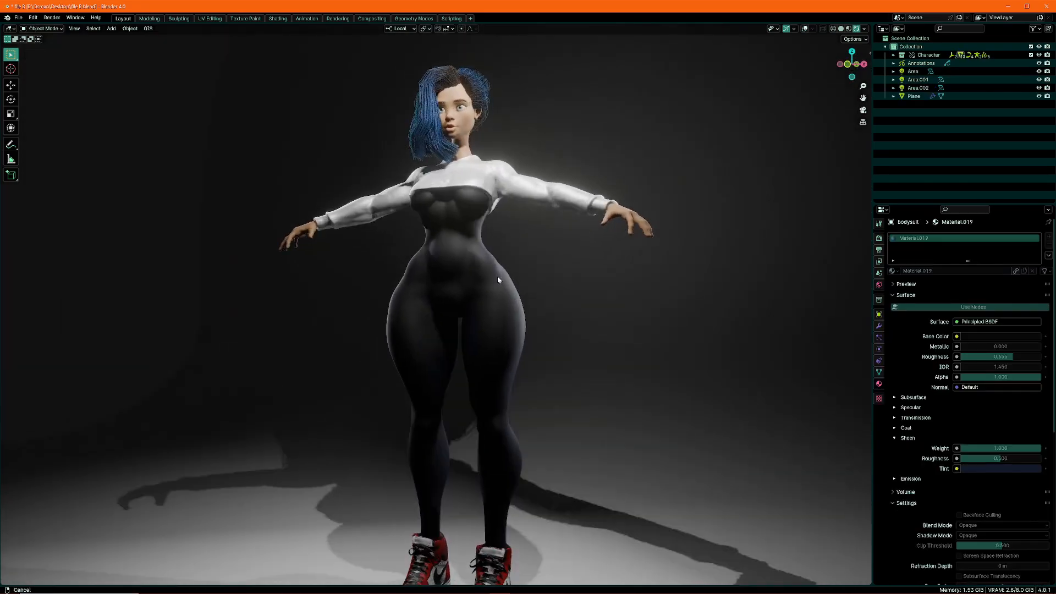
middle_drag(572, 363, 478, 379)
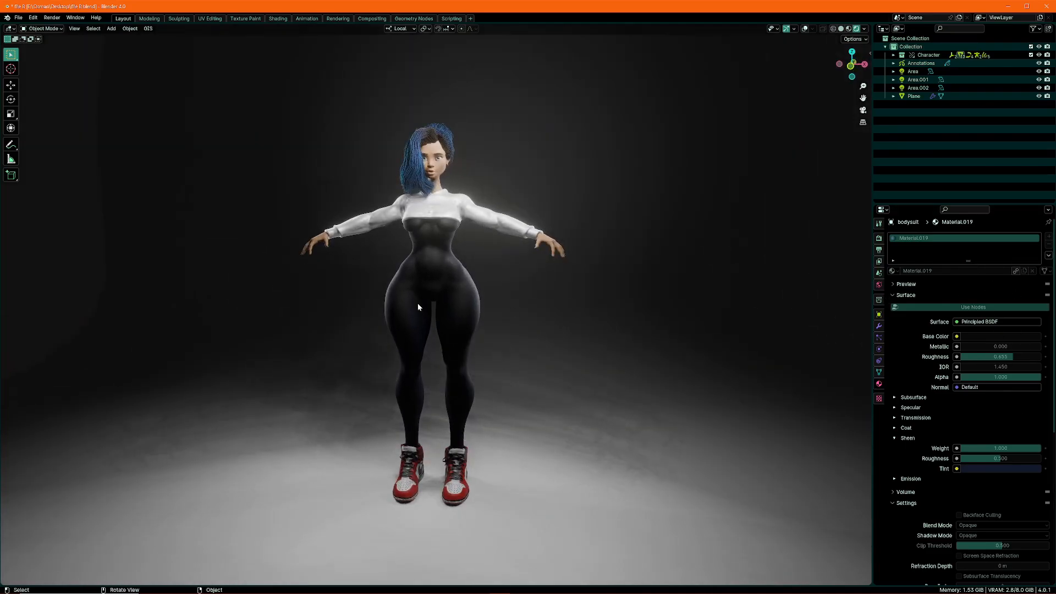
mouse_move(418, 307)
middle_down()
mouse_move(457, 323)
mouse_move(467, 345)
middle_up()
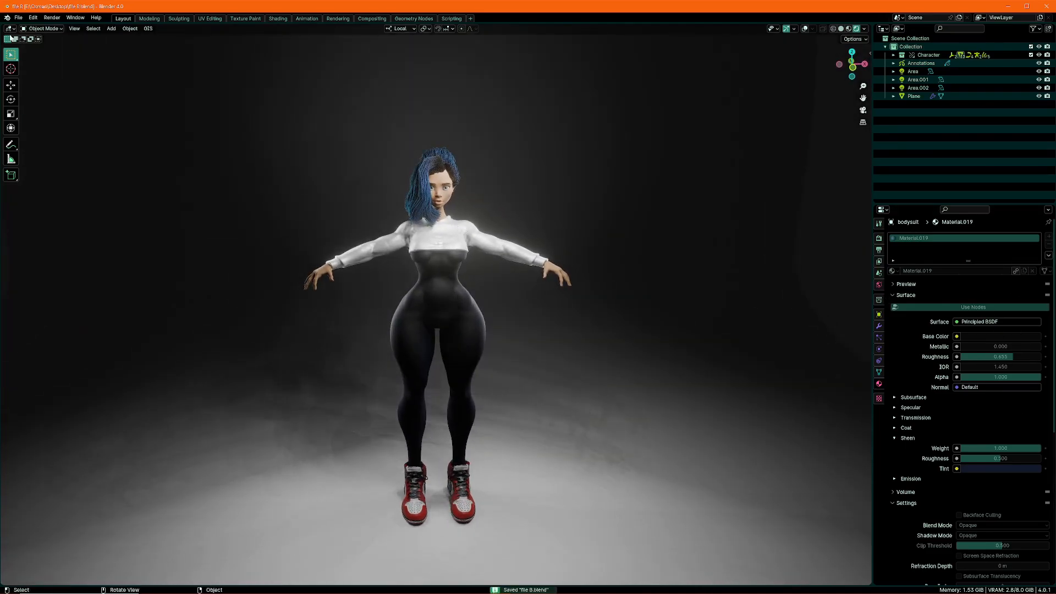
click(19, 17)
mouse_move(26, 44)
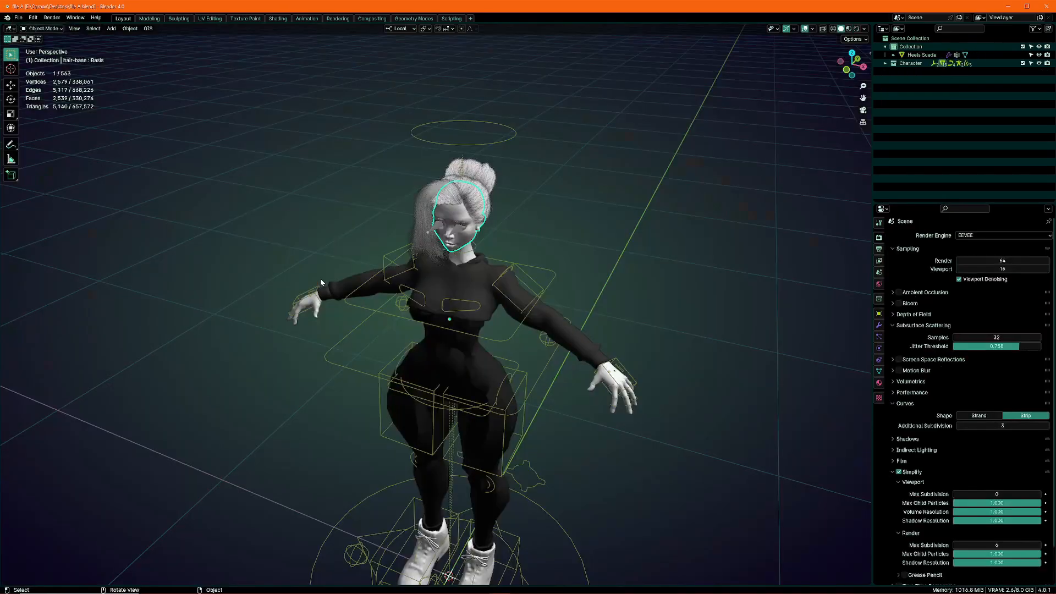
Select the character's white top in Material Preview shading and open its material settings
middle_drag(436, 289, 483, 296)
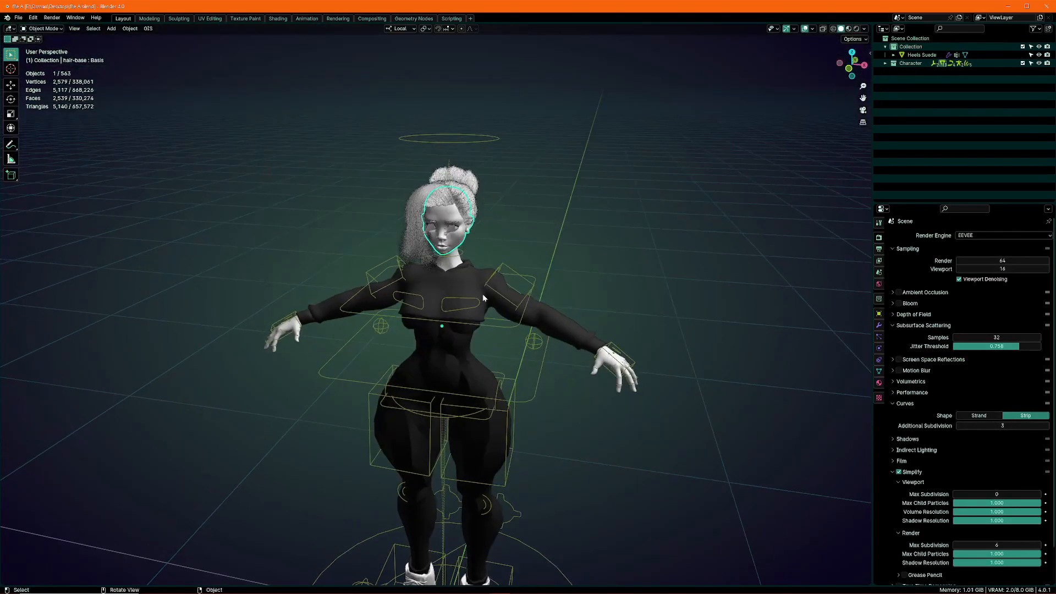
click(475, 374)
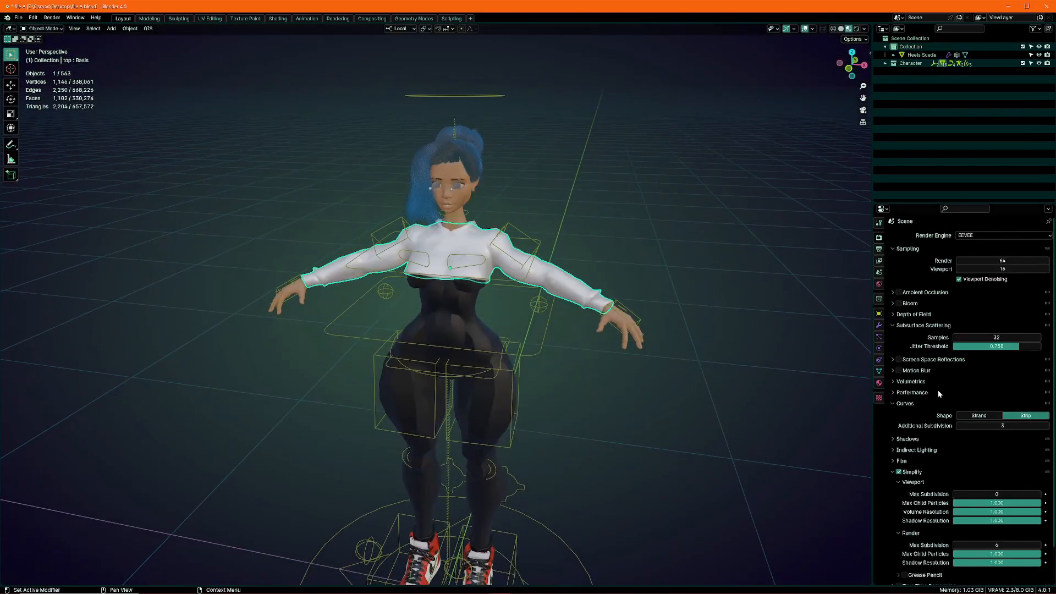
click(879, 383)
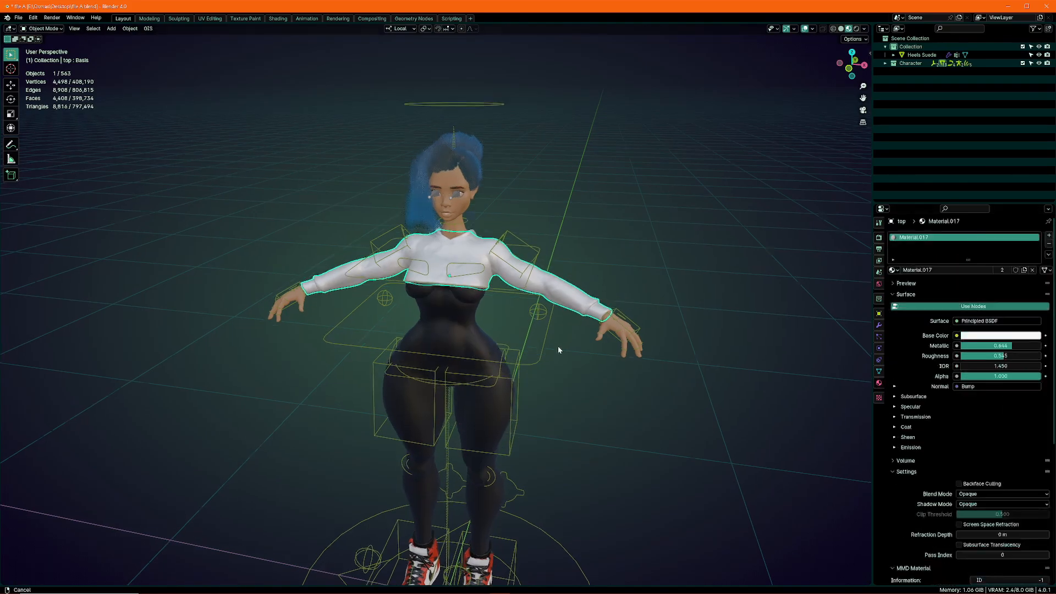
Select the Hair-base curves and change the blue mix colour in their material to a pale, desaturated blue-grey
scroll(558, 346, up, 6)
click(537, 255)
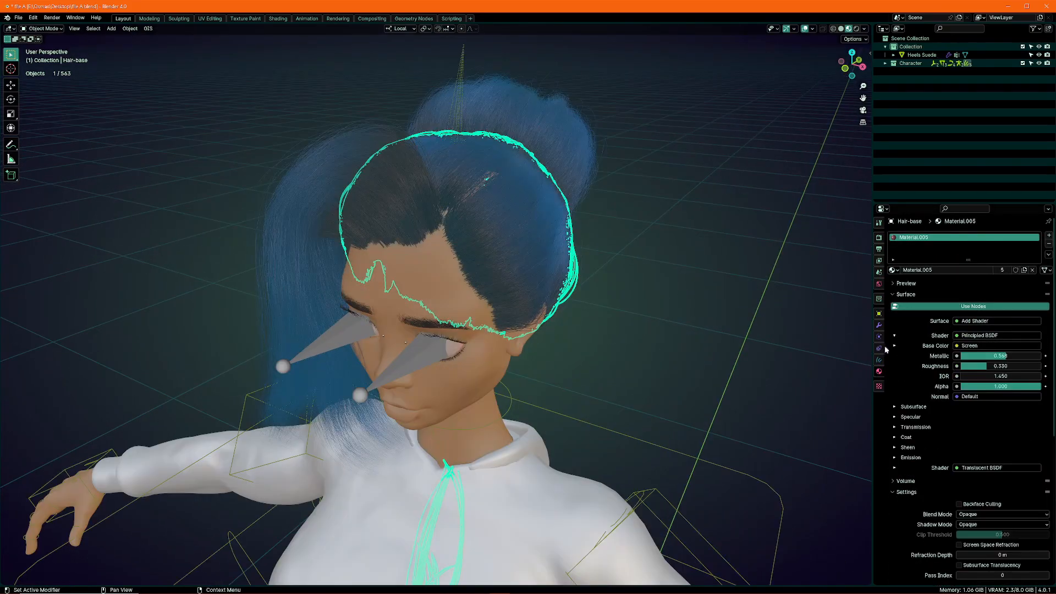
click(894, 346)
click(895, 395)
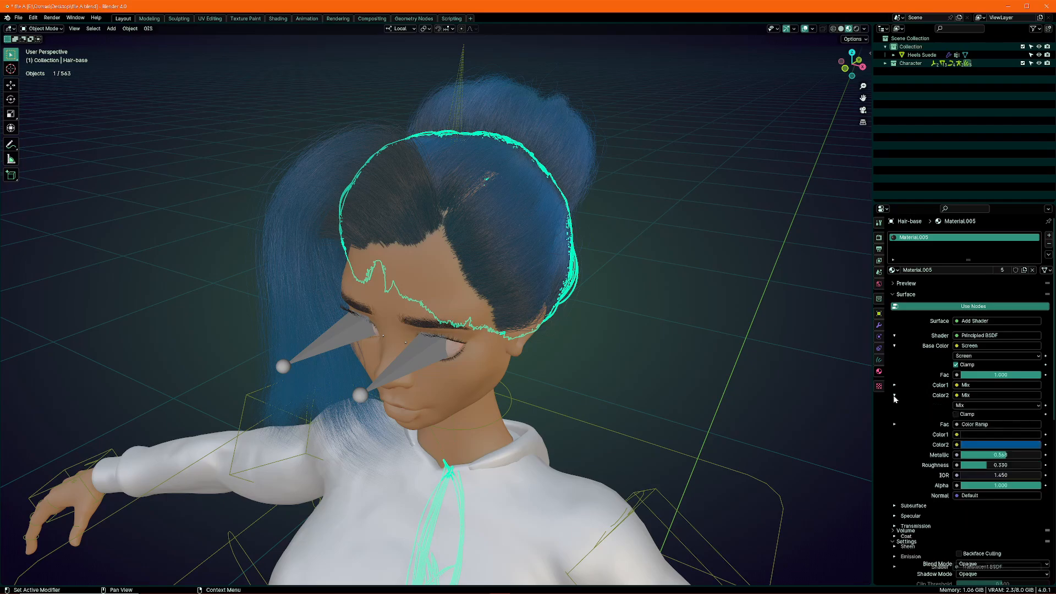
click(895, 385)
click(1008, 495)
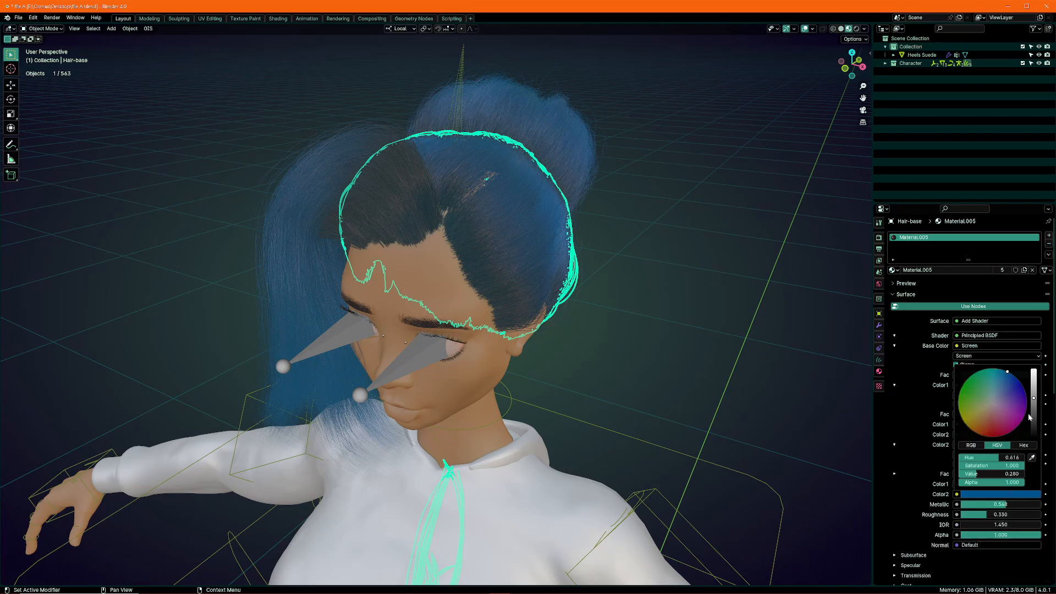
drag(1002, 389, 996, 398)
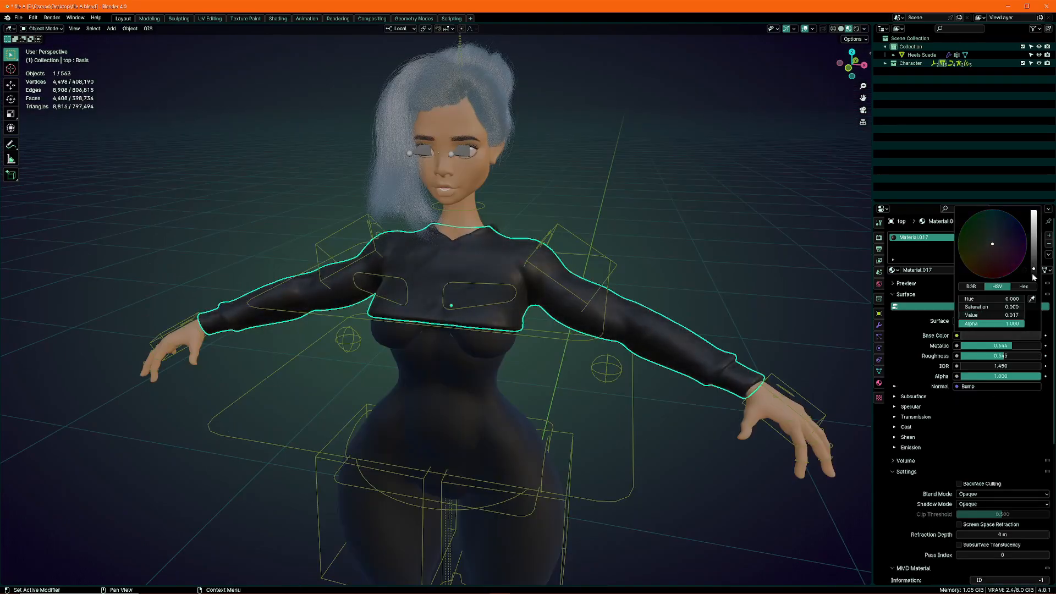
Darken the top's base colour to nearly black and lower its material's metallic and roughness values
drag(977, 349, 932, 349)
drag(1003, 361, 977, 359)
Select the bodysuit and reduce its material's sheen weight to 0
middle_drag(518, 314, 471, 326)
scroll(434, 380, down, 2)
click(434, 380)
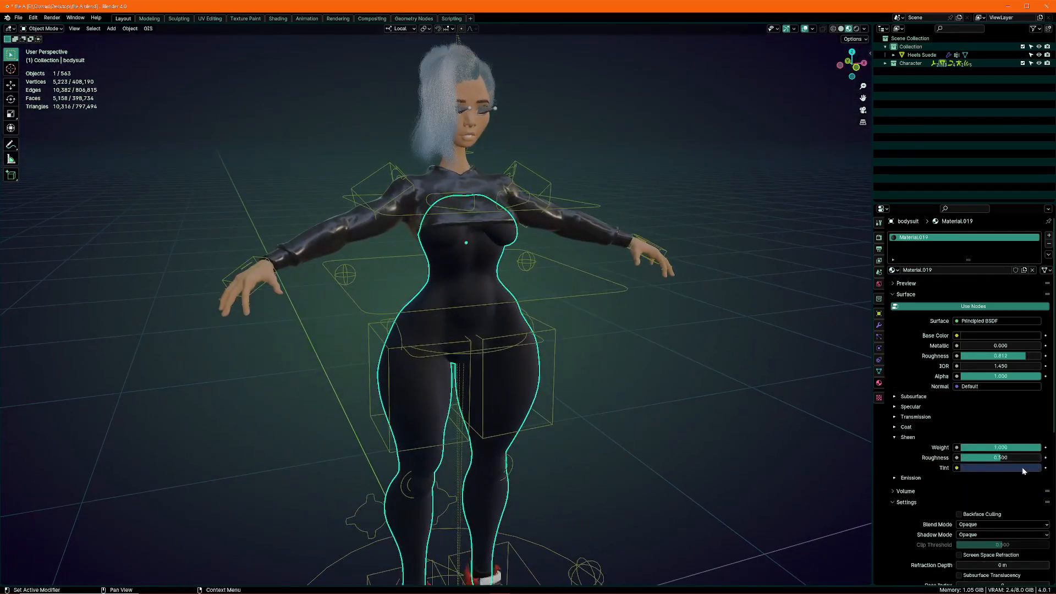
Select the Air Jordan 1 shoes and show their material's nodes in a shader editor beside the 3D view
scroll(552, 385, down, 5)
shift+middle_drag(542, 429, 534, 281)
scroll(473, 297, up, 8)
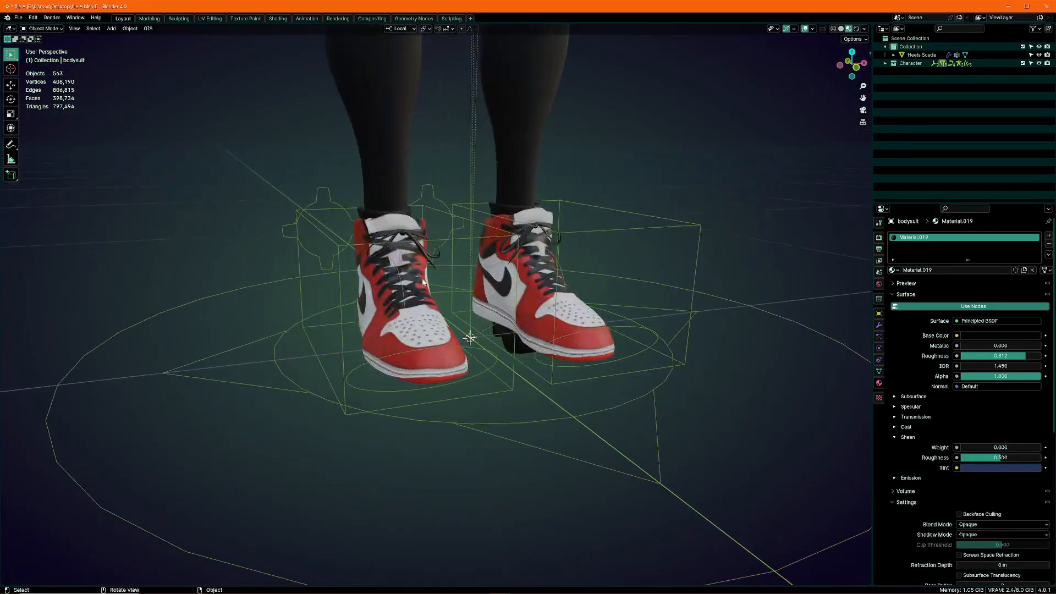
click(392, 297)
middle_drag(392, 298, 978, 411)
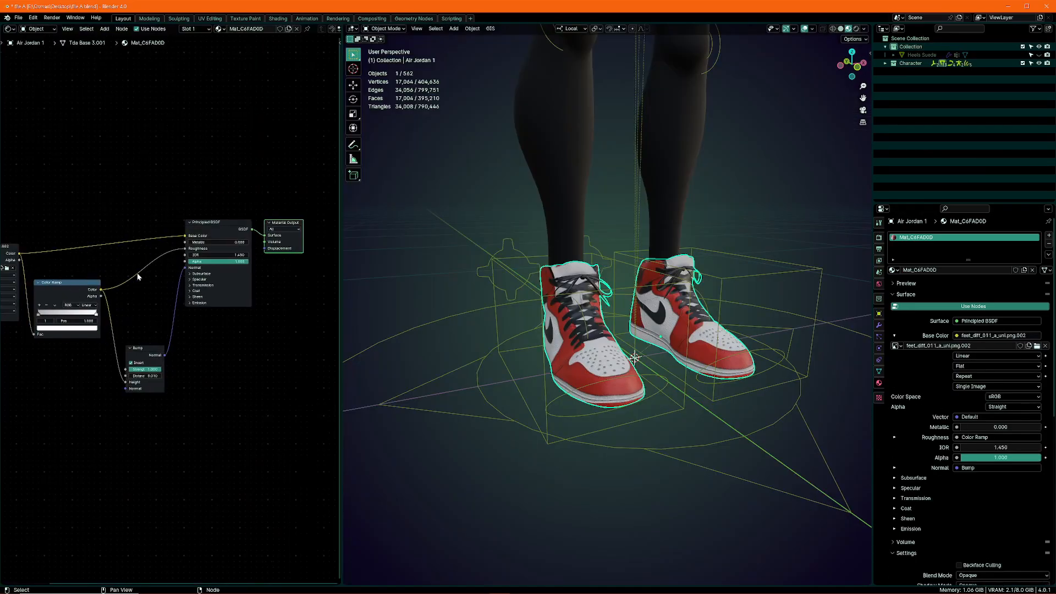
scroll(214, 266, up, 4)
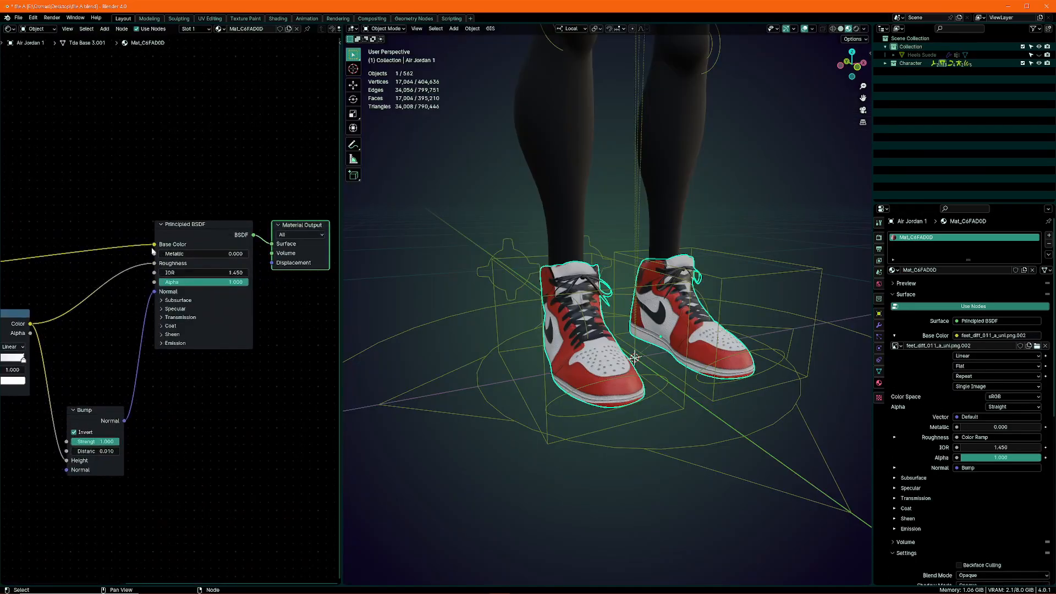
Disconnect the image texture from the shoes' base colour and darken that colour to a value of 0.007
drag(110, 250, 256, 254)
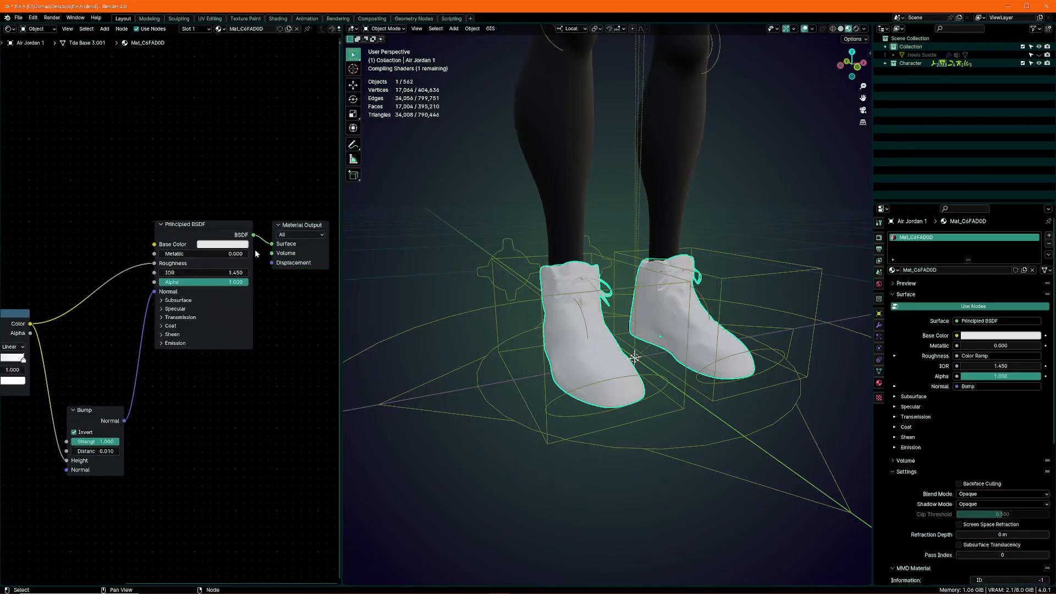
click(213, 247)
click(279, 177)
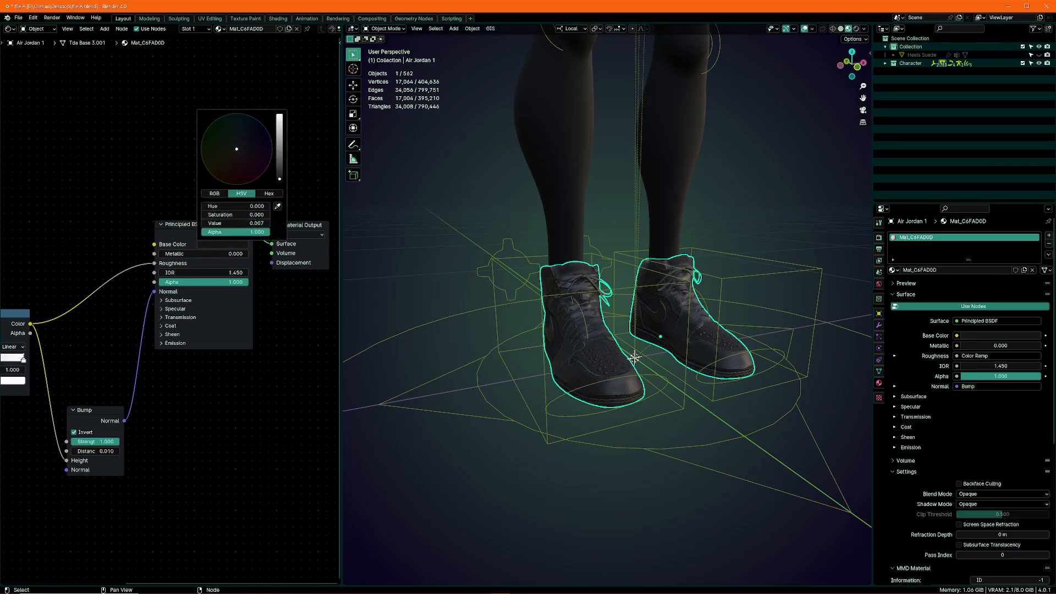
Save the shoe material change in file A.blend
scroll(583, 279, up, 3)
mouse_move(582, 280)
middle_down()
mouse_move(637, 262)
mouse_move(629, 288)
mouse_move(608, 260)
mouse_move(568, 278)
middle_up()
scroll(557, 266, down, 4)
key(ctrl+s)
scroll(556, 264, down, 5)
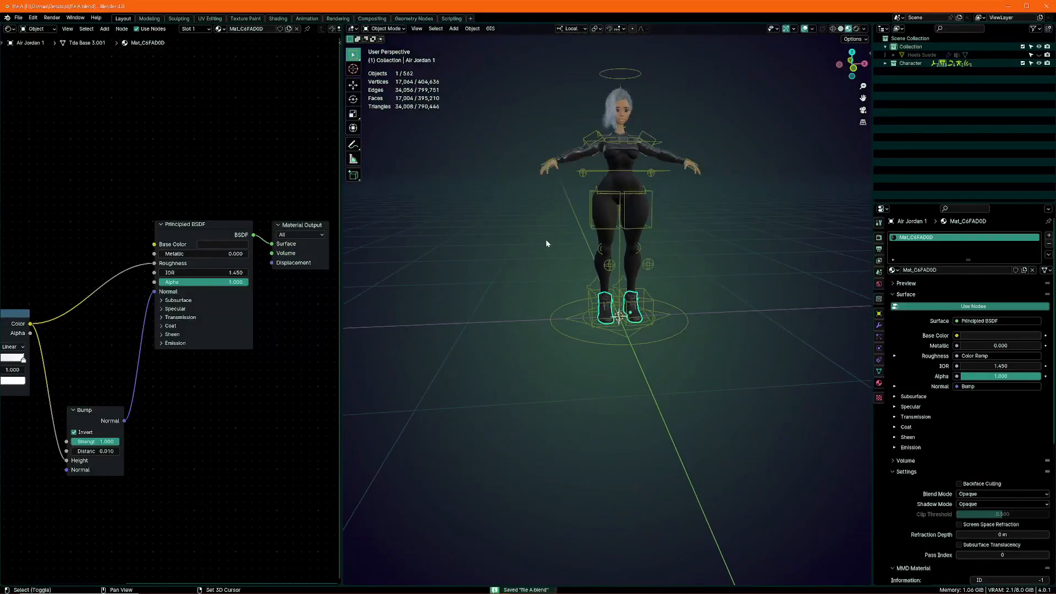
Select the Hair-Front curves and darken both colours of the Mix node fed by the Color Ramp to nearly black
scroll(557, 322, up, 4)
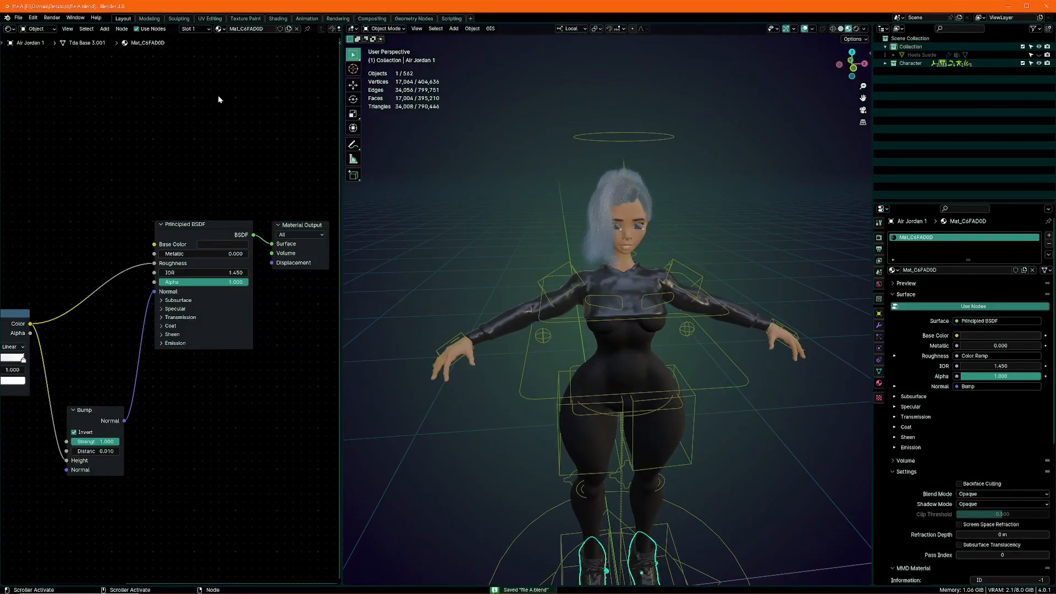
scroll(608, 289, up, 5)
click(608, 289)
click(183, 228)
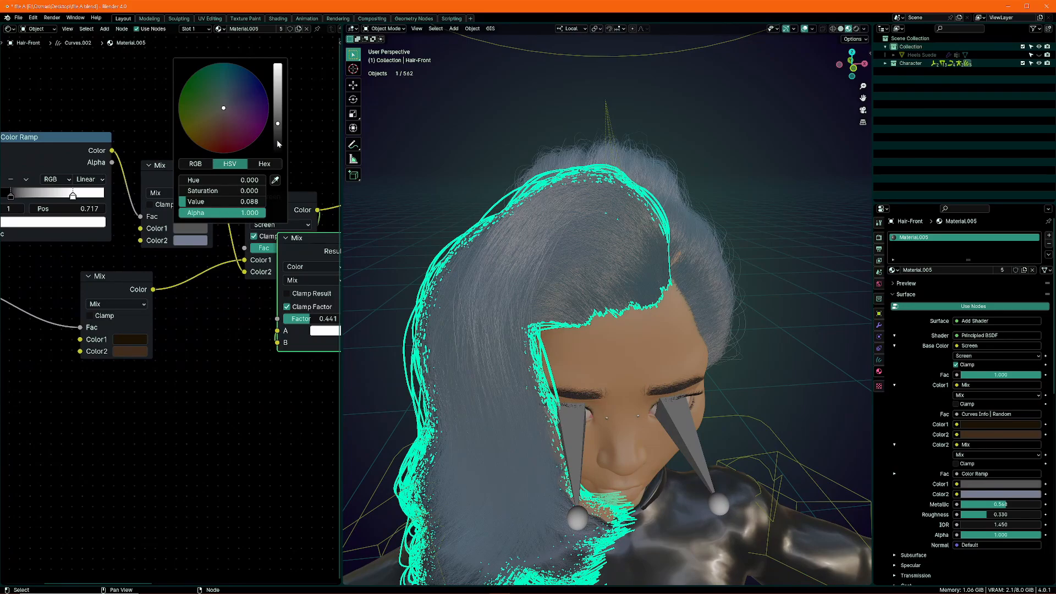
drag(278, 144, 278, 154)
click(188, 240)
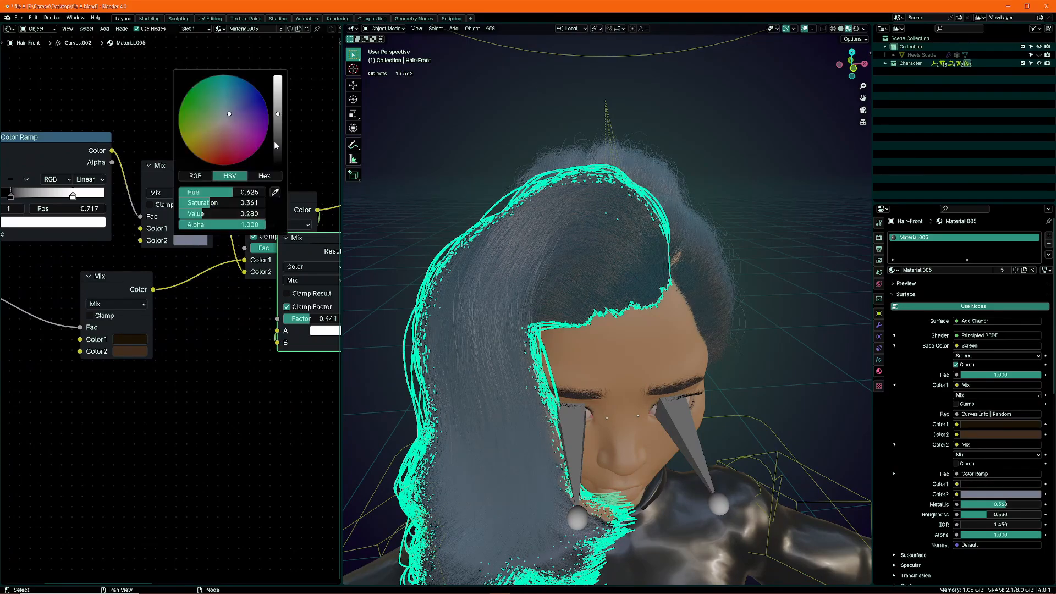
drag(277, 114, 278, 160)
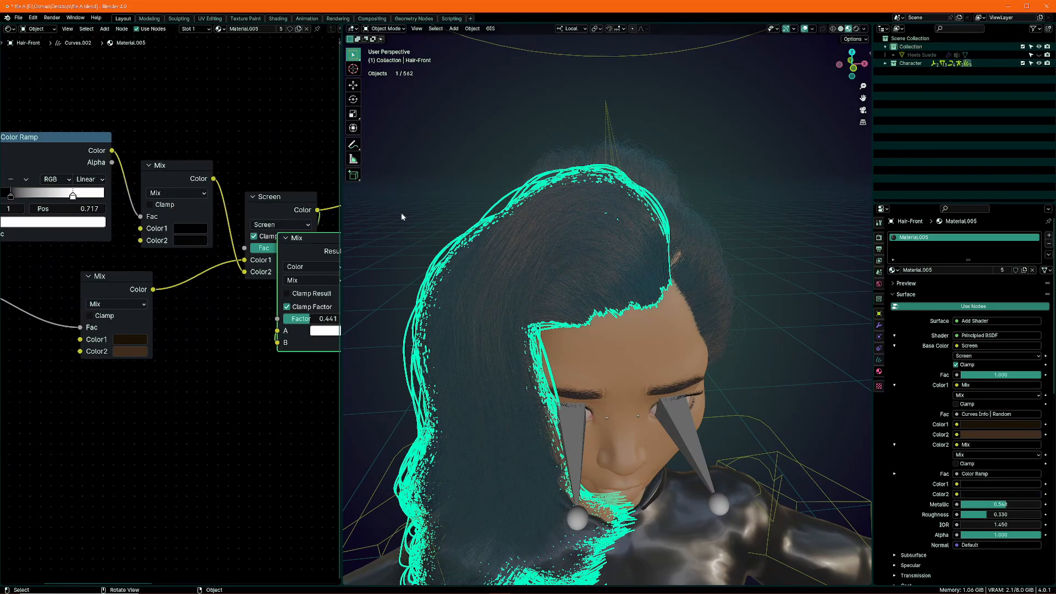
Set the hair material's Translucent BSDF colour to saturation 0 and value 0.014
key(alt+a)
scroll(251, 326, down, 2)
scroll(250, 327, up, 4)
middle_drag(308, 308, 215, 308)
click(261, 303)
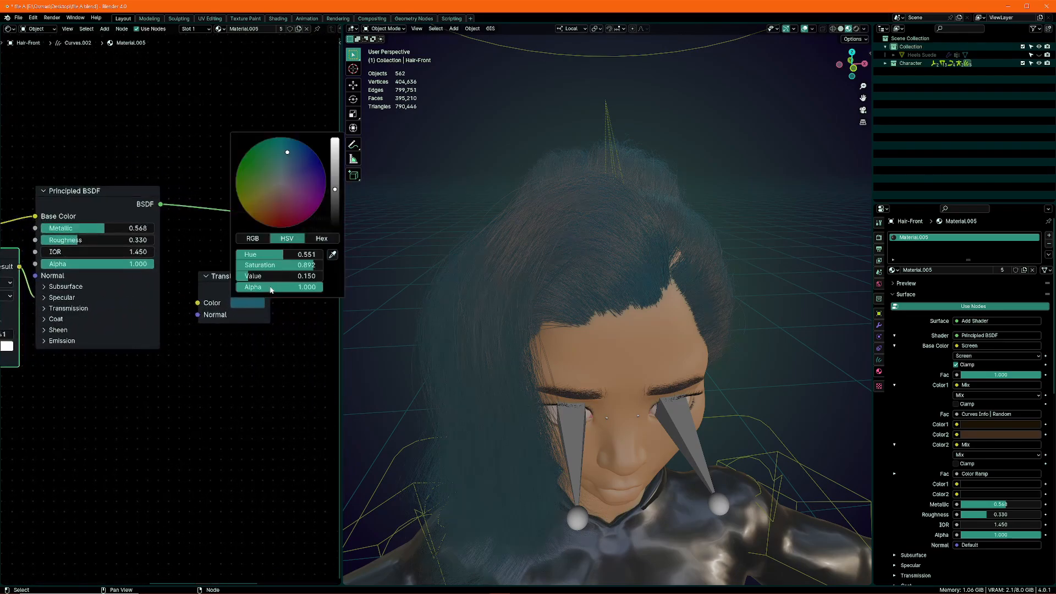
drag(297, 265, 239, 267)
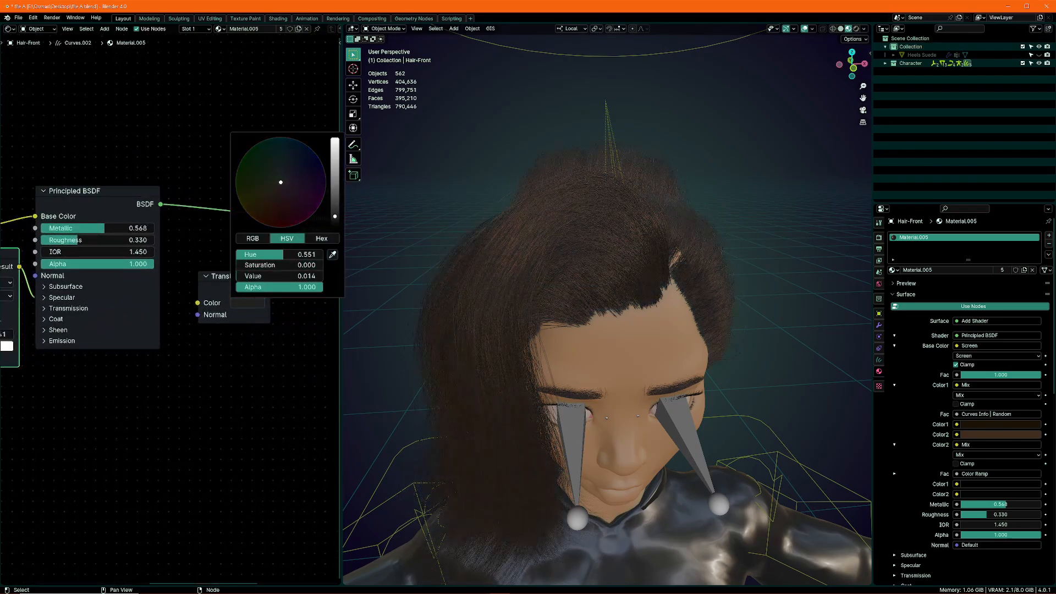
Desaturate both brown colours of the hair material's other Mix node to nearly black, with Color1 at saturation 0 and value 0.010
middle_drag(578, 287, 666, 256)
scroll(165, 247, down, 3)
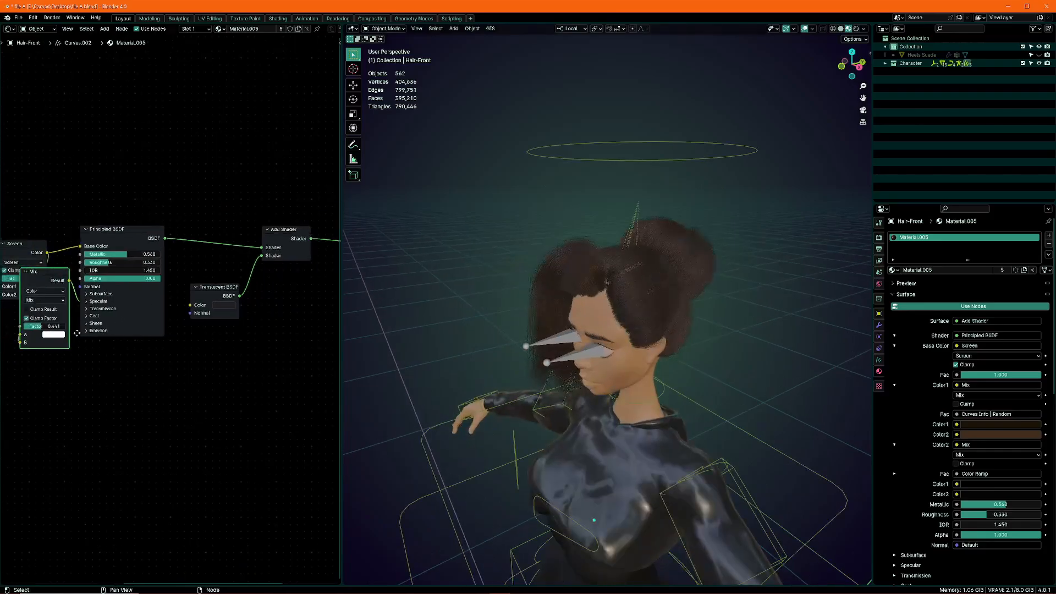
scroll(137, 221, up, 2)
scroll(138, 248, up, 2)
click(168, 329)
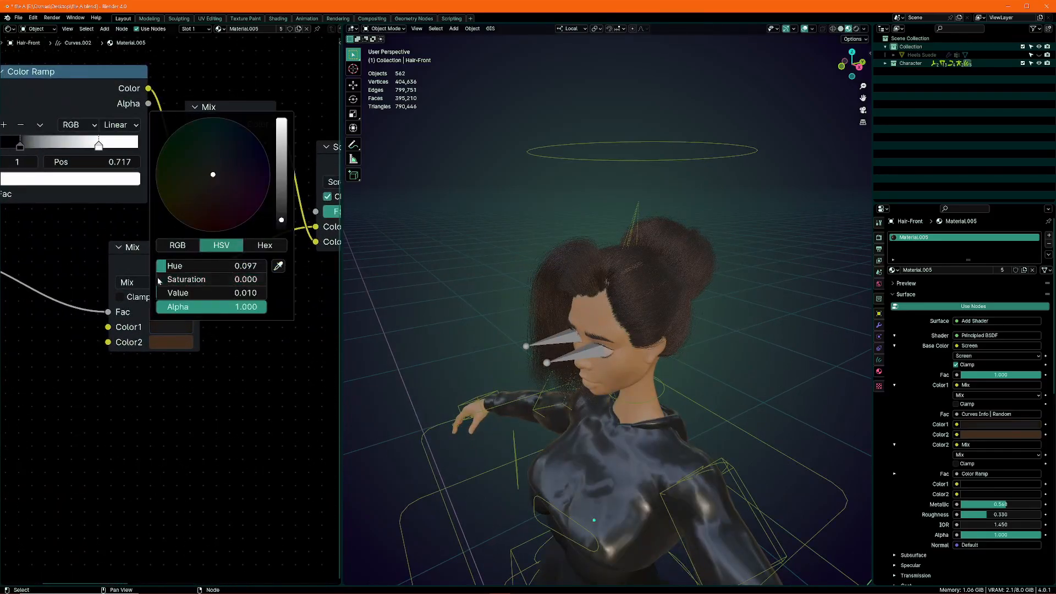
click(165, 343)
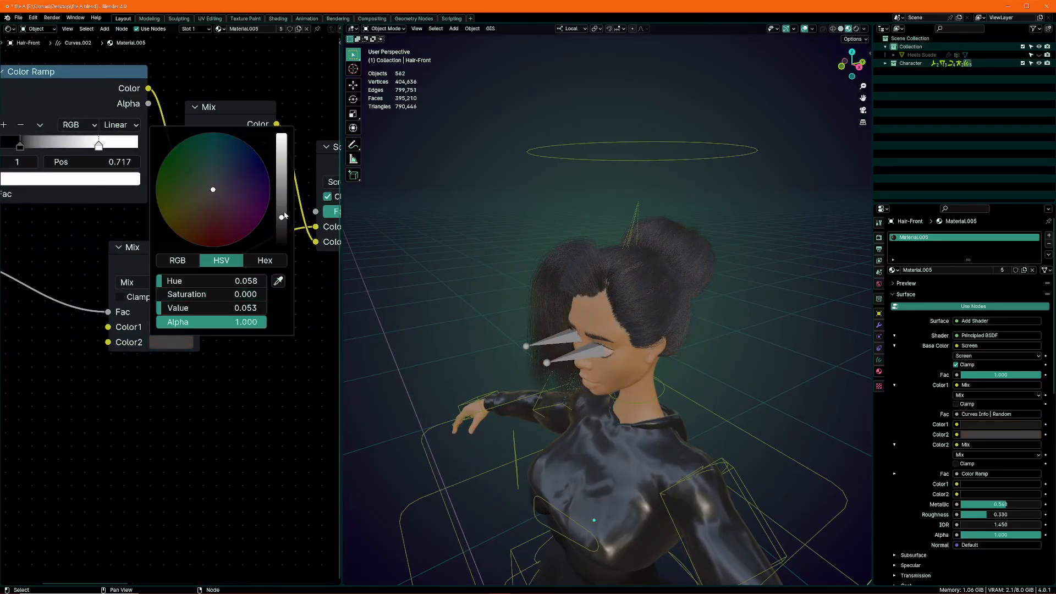
drag(284, 216, 282, 233)
click(186, 329)
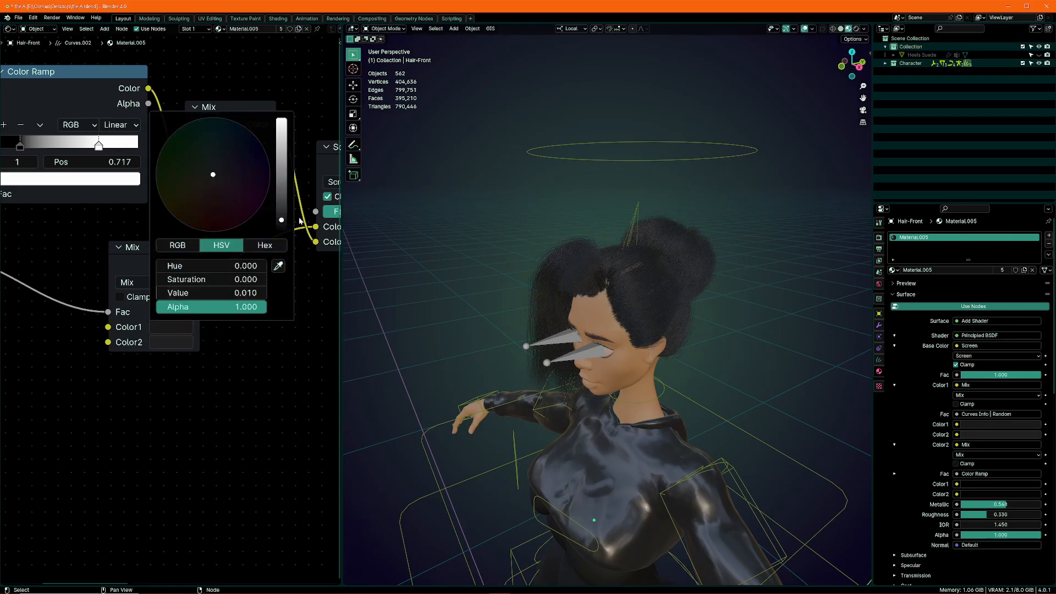
Save file A.blend and open the recent scene file, file B.blend
middle_drag(636, 236, 577, 212)
click(18, 18)
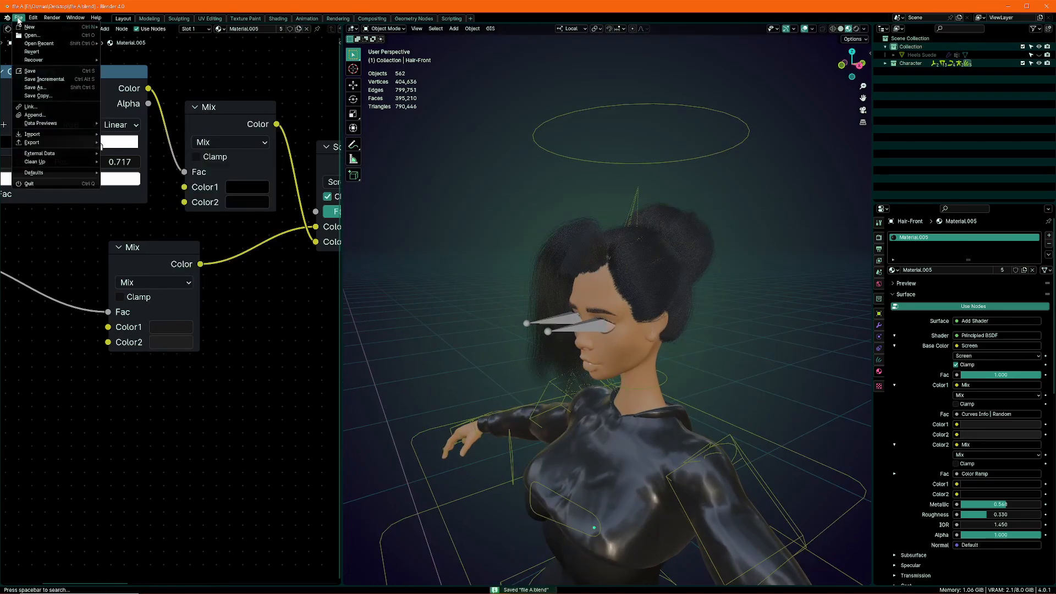
mouse_move(42, 46)
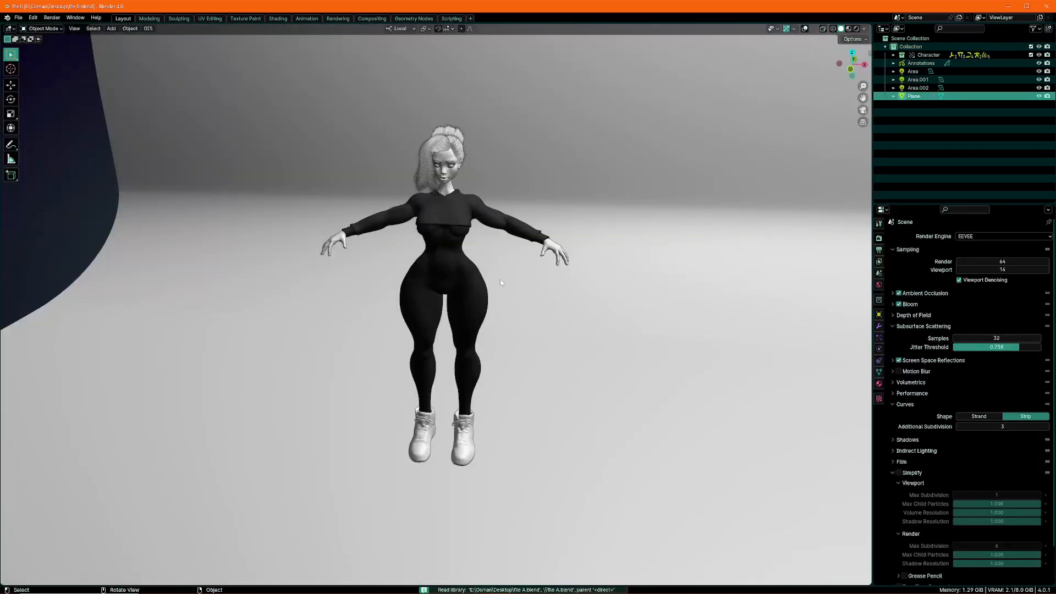
Switch the viewport to Rendered shading and examine the linked character's updated hair, outfit and shoes from several sides
middle_drag(501, 282, 656, 317)
middle_drag(425, 251, 404, 258)
key(z)
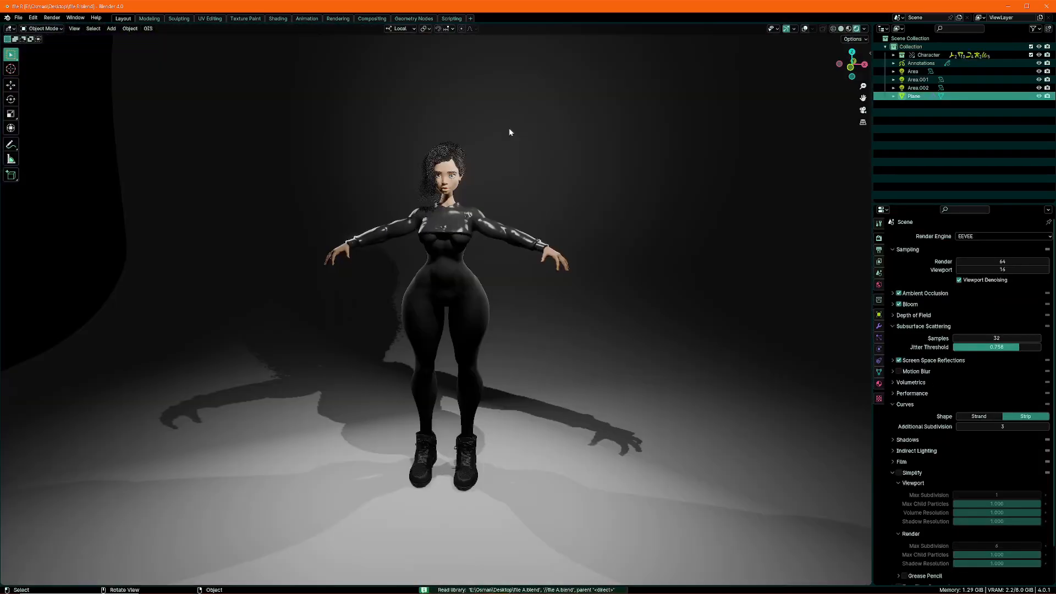
middle_drag(538, 207, 417, 347)
scroll(419, 296, up, 5)
middle_drag(522, 237, 483, 217)
middle_drag(446, 353, 544, 335)
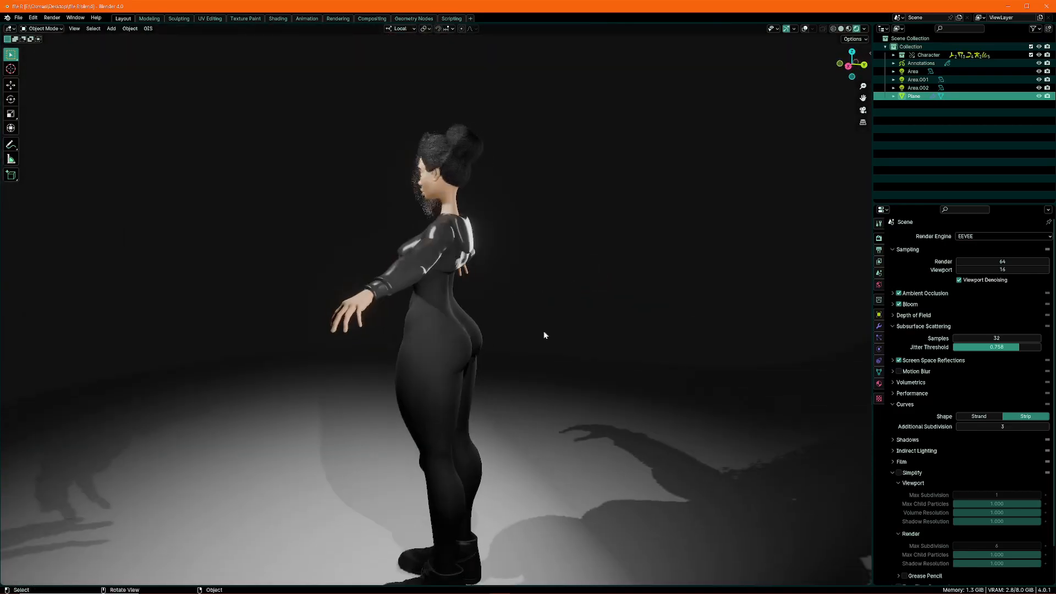
shift+middle_drag(462, 429, 418, 308)
middle_drag(418, 308, 542, 300)
scroll(525, 284, up, 3)
scroll(536, 332, up, 3)
shift+middle_drag(542, 300, 405, 545)
scroll(399, 361, down, 5)
scroll(476, 229, down, 4)
shift+middle_drag(477, 229, 427, 462)
Add a camera, look through it and move it with walk navigation to frame the character from the thighs up
scroll(407, 220, up, 6)
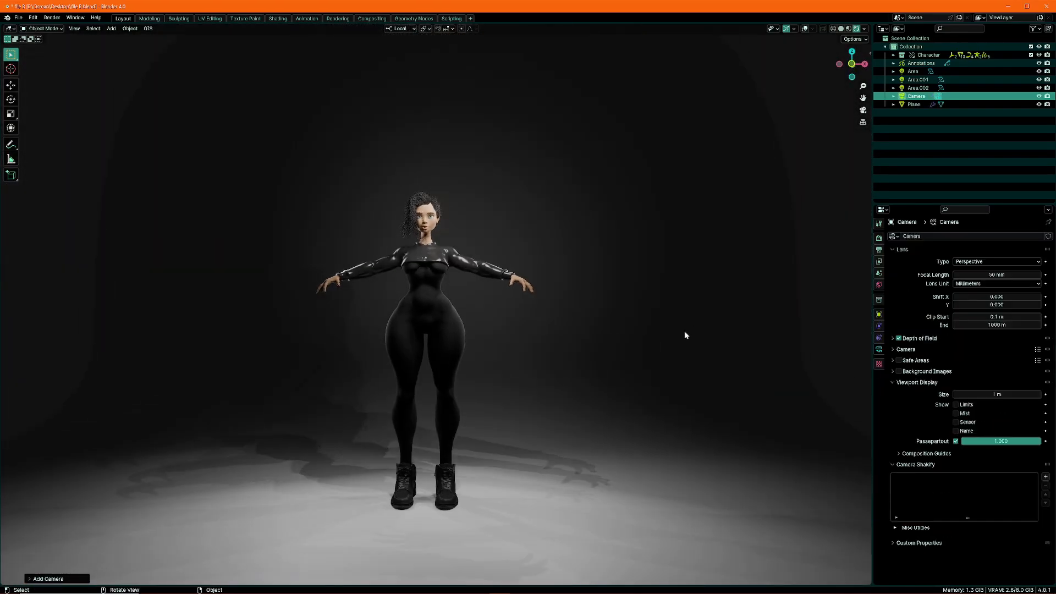
key(KP_0)
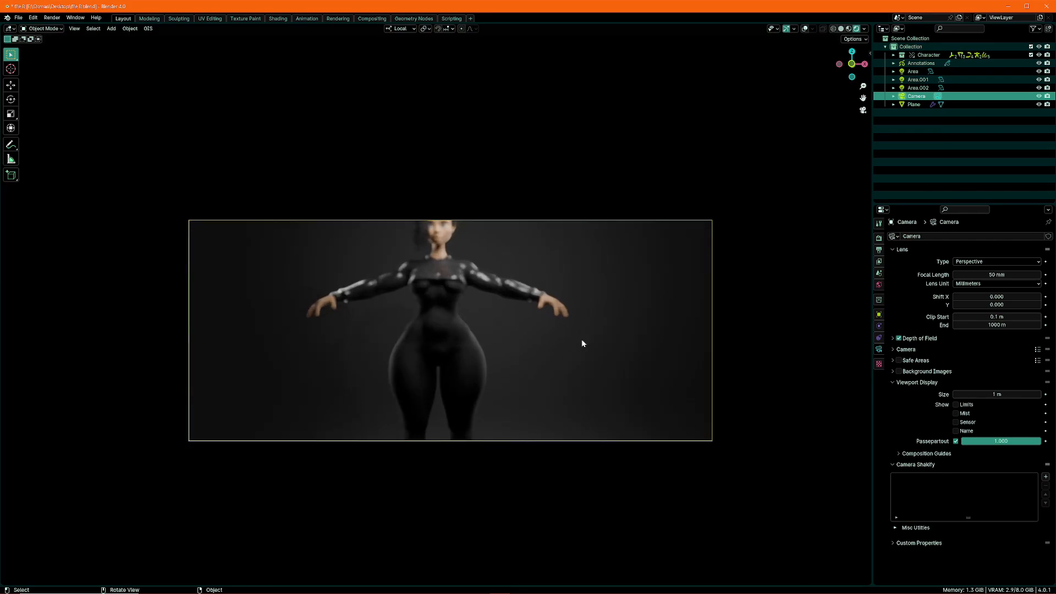
key(shift+grave)
key(w)
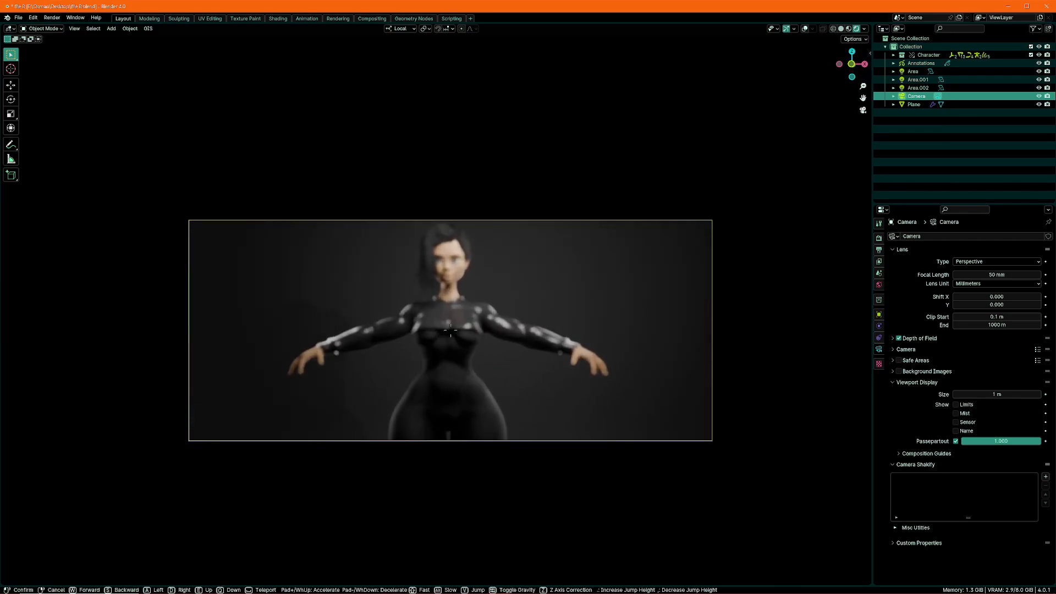
key(s)
key(q)
key(s)
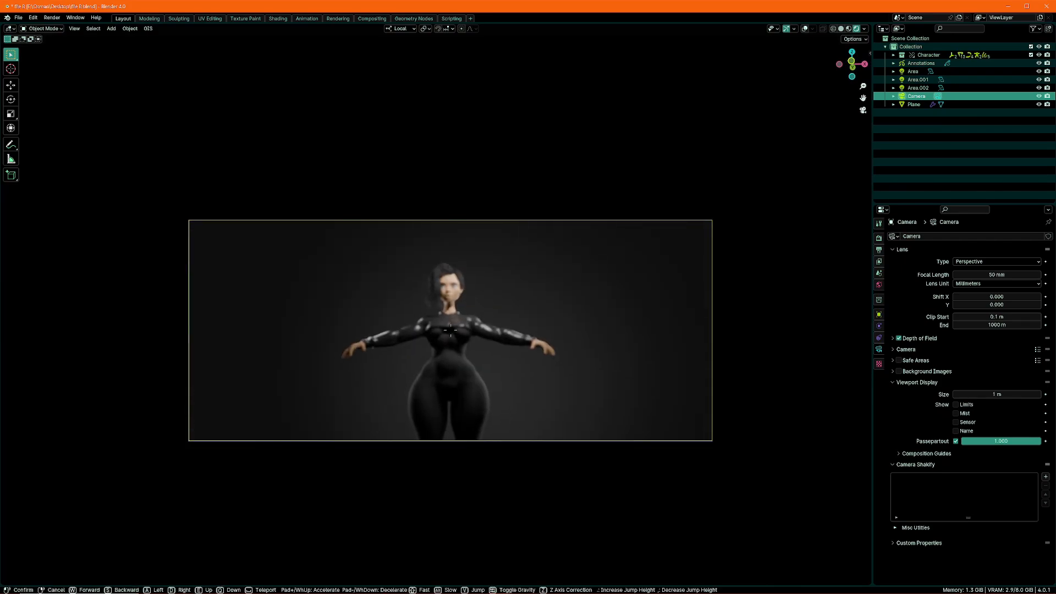
Delete the elliptical area light Area.002 in front of the character
click(384, 231)
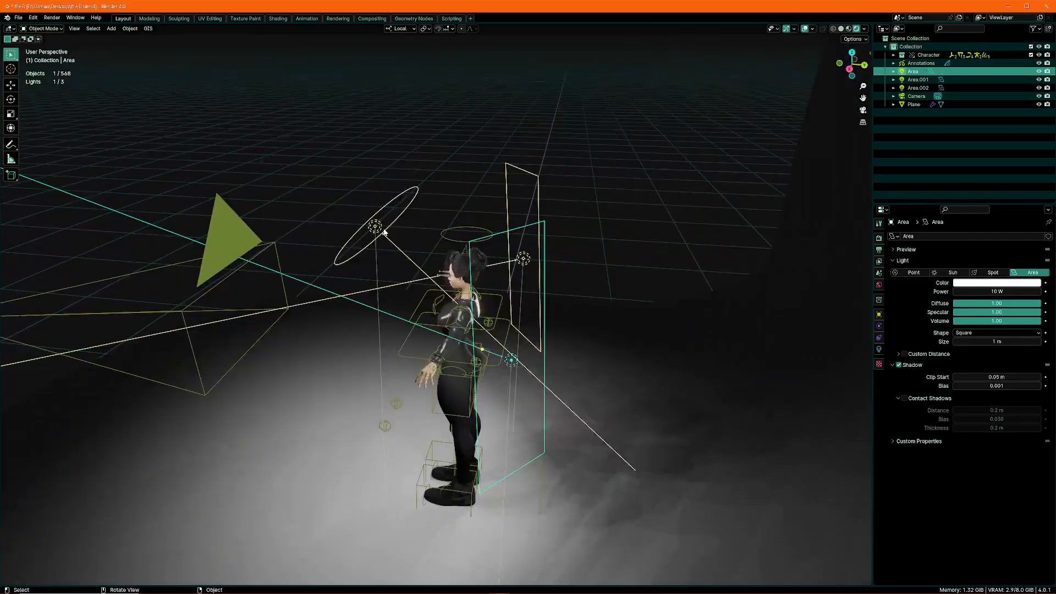
key(x)
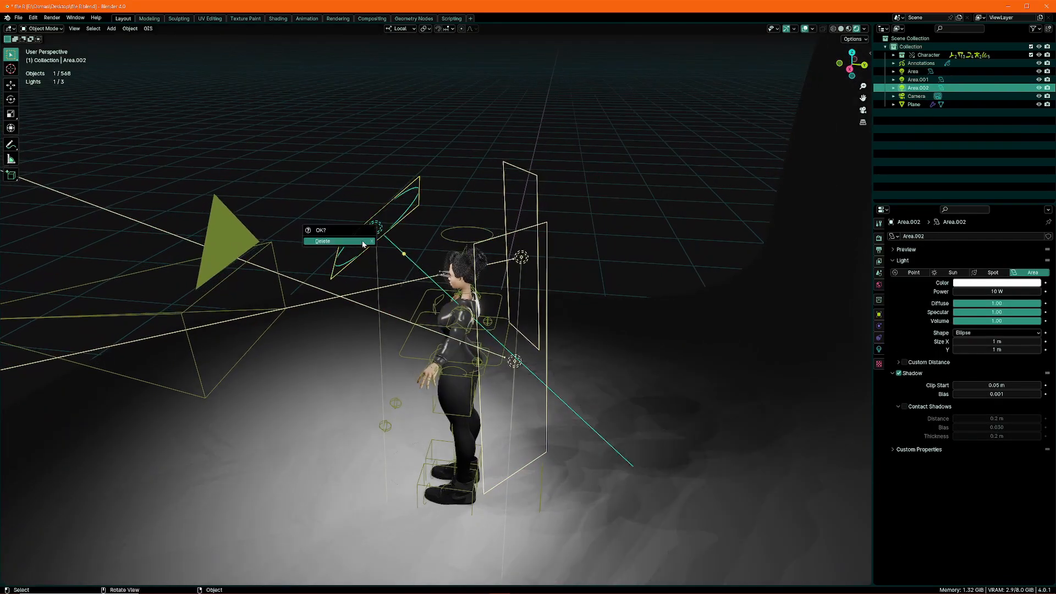
click(364, 238)
Select the area light Area.001 and rotate it in the top orthographic view
scroll(499, 260, up, 5)
middle_drag(372, 268, 428, 246)
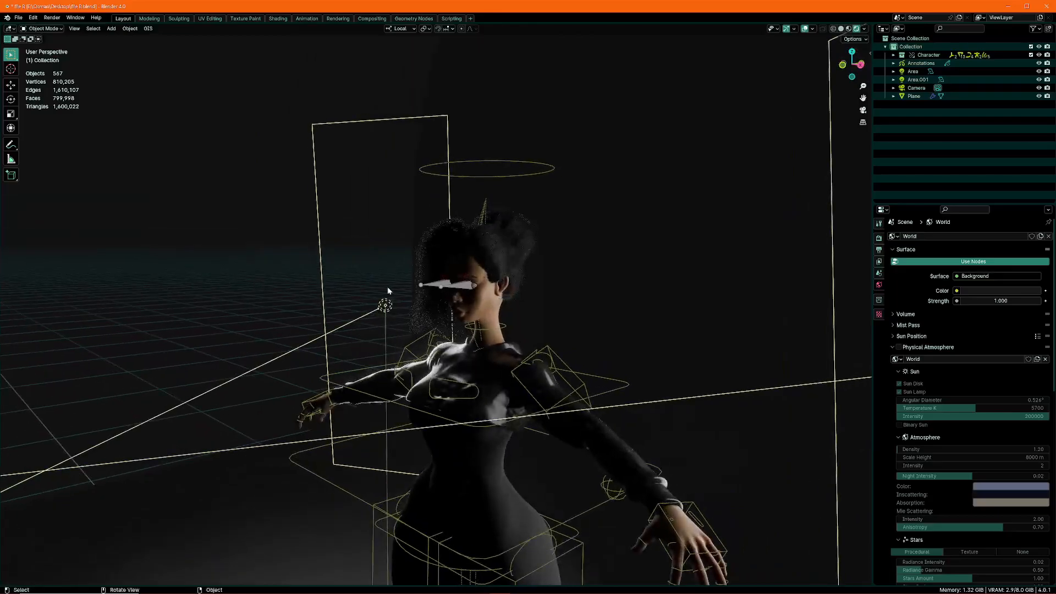
click(381, 312)
middle_drag(381, 311, 420, 313)
scroll(420, 312, down, 5)
key(grave)
click(463, 156)
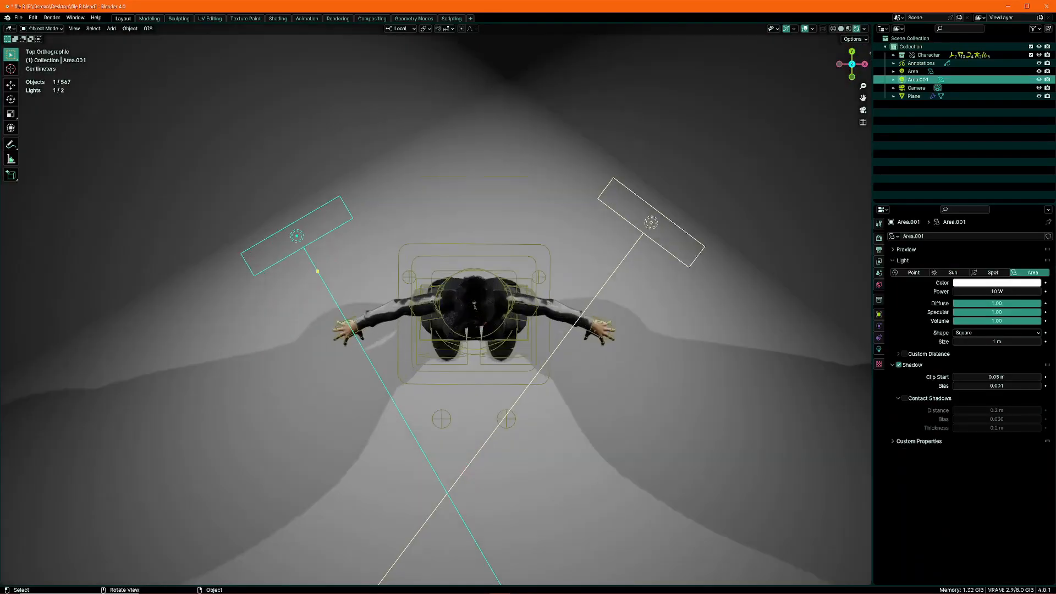
key(r)
click(610, 272)
Select the backdrop plane and rotate it around its local Z axis
middle_drag(610, 272, 563, 220)
click(557, 226)
scroll(562, 221, up, 4)
scroll(511, 256, down, 3)
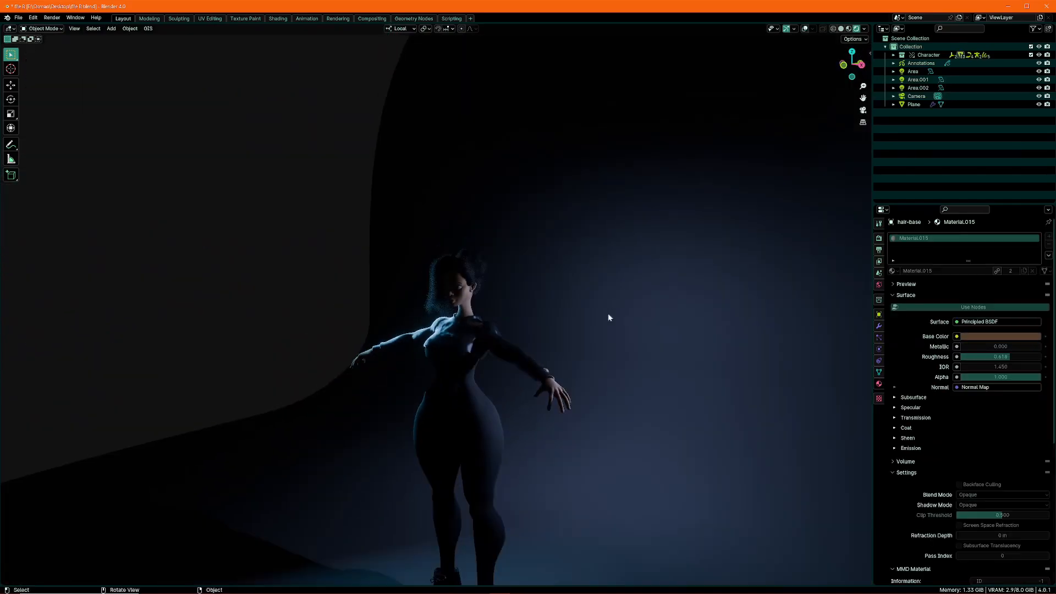
key(r)
key(z)
key(z)
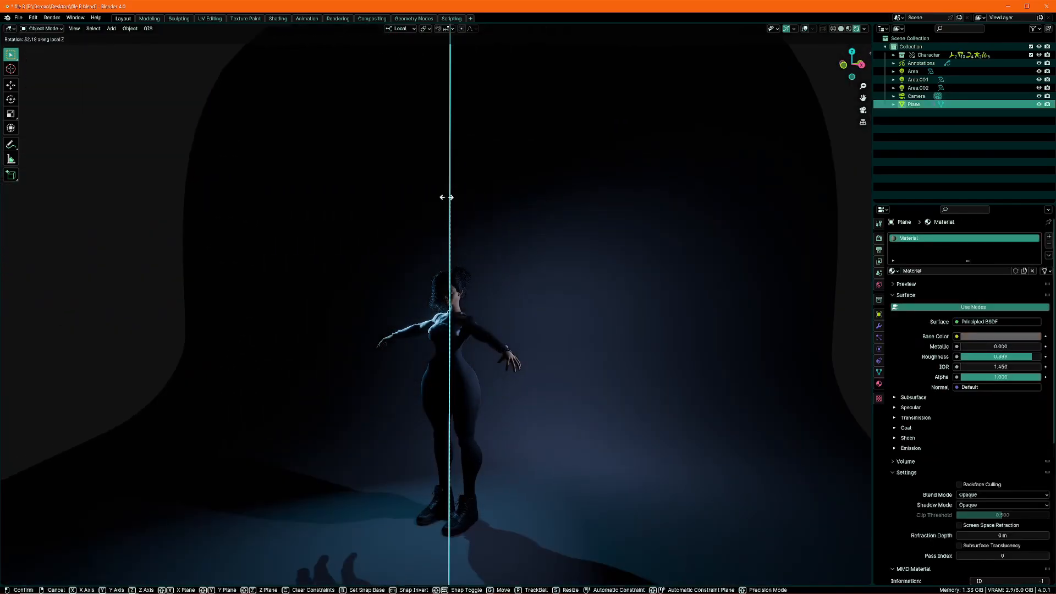
click(495, 226)
Select the head mesh, show its shape keys in an enlarged list and look through the earlier entries
scroll(495, 226, up, 3)
scroll(495, 226, up, 3)
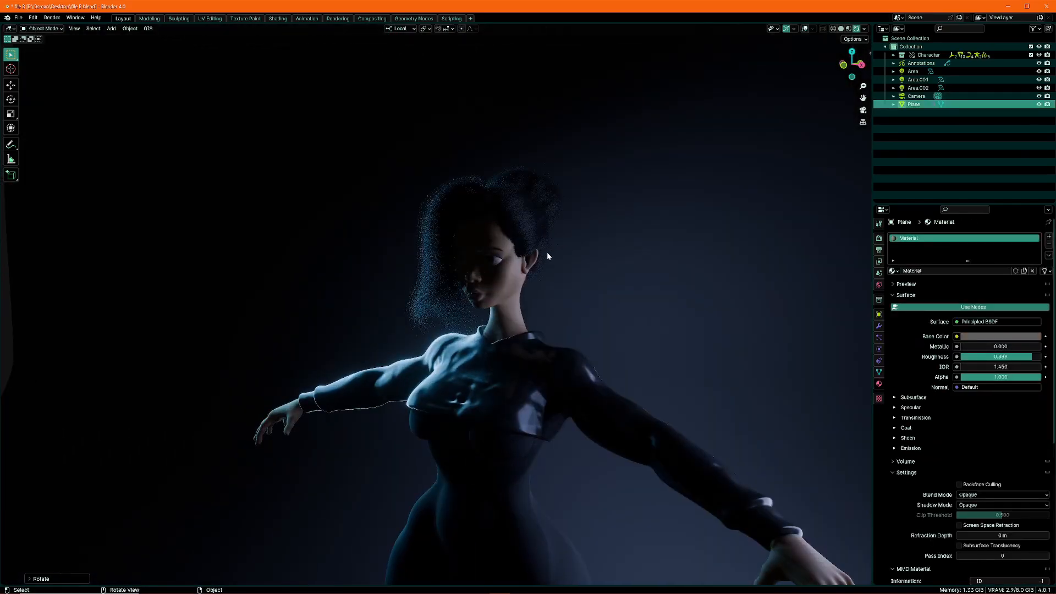
click(547, 252)
scroll(547, 252, up, 3)
click(878, 372)
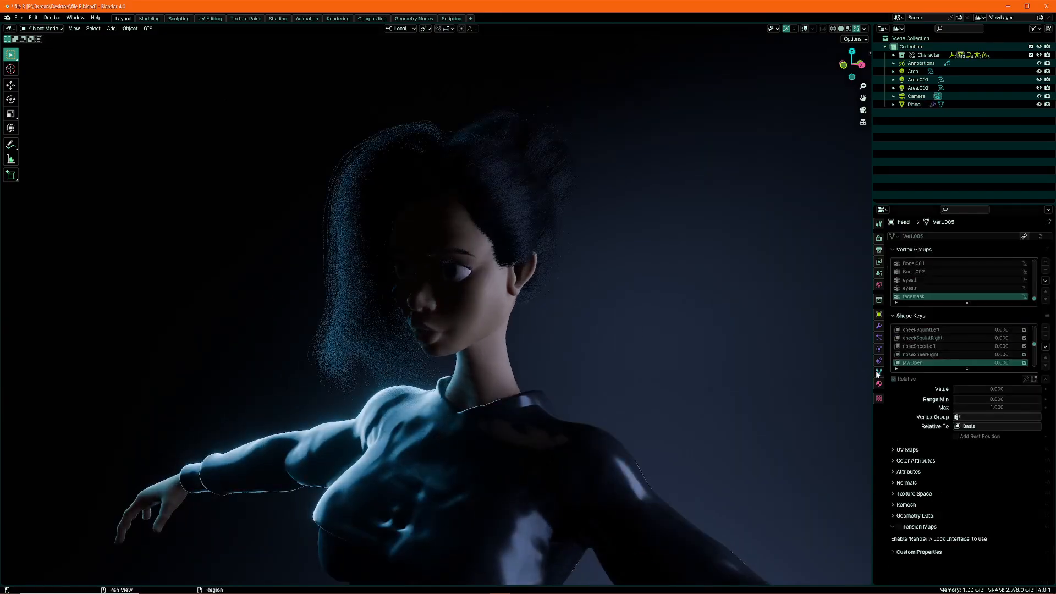
drag(966, 370, 972, 481)
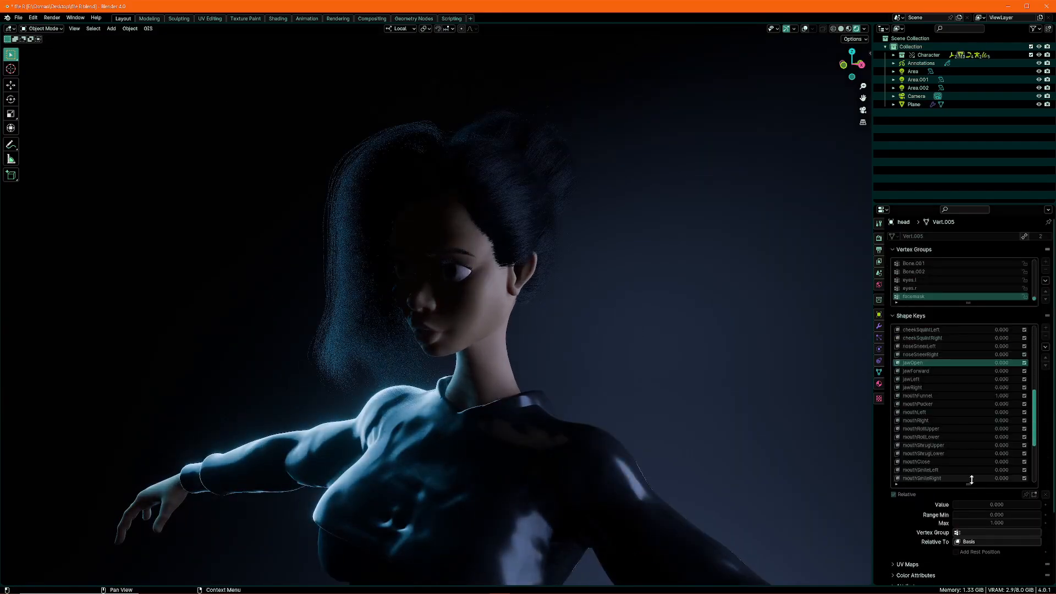
drag(1040, 405, 1033, 321)
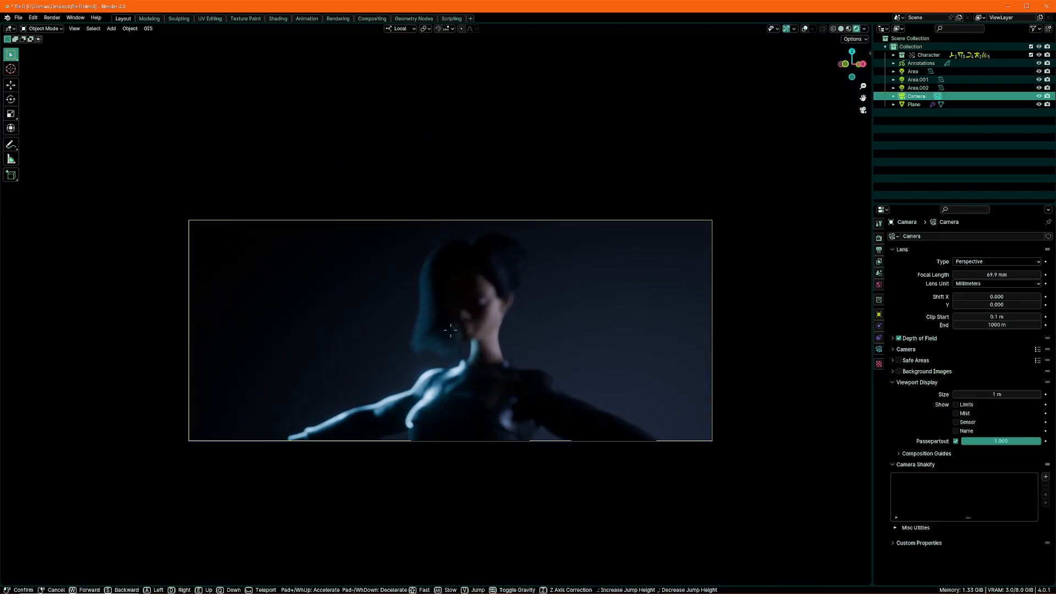
Reposition the camera with walk navigation to frame the character's head, torso and outstretched arms
right_click(653, 217)
key(shift+grave)
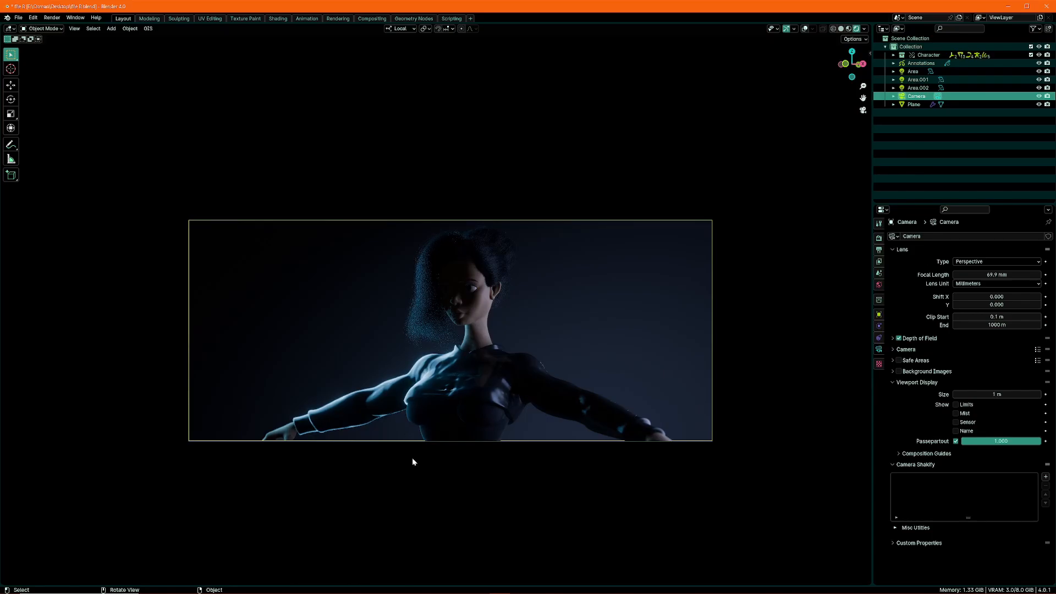
middle_drag(519, 356, 564, 288)
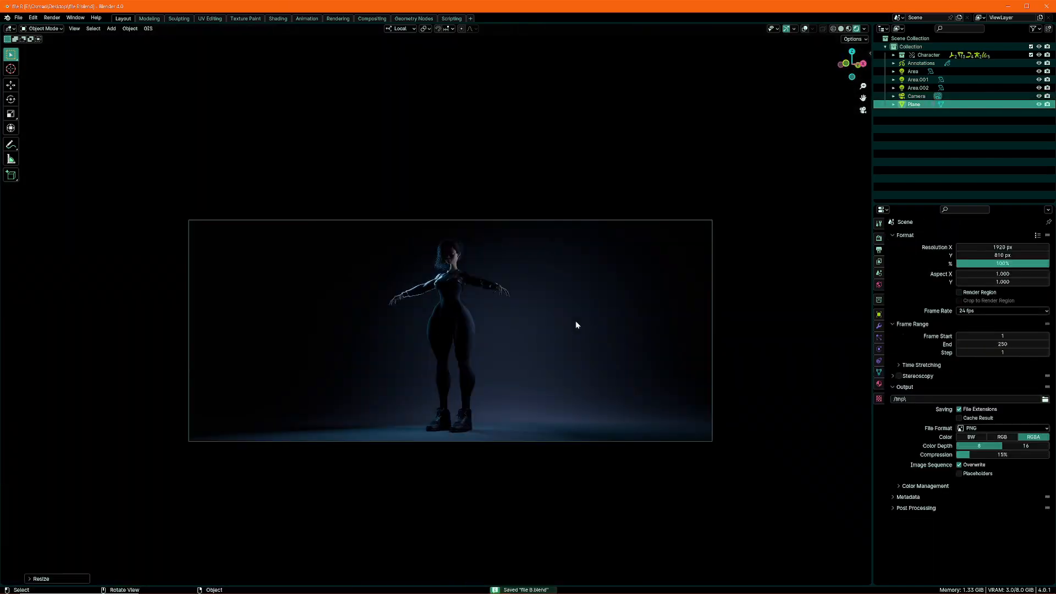
scroll(556, 330, down, 1)
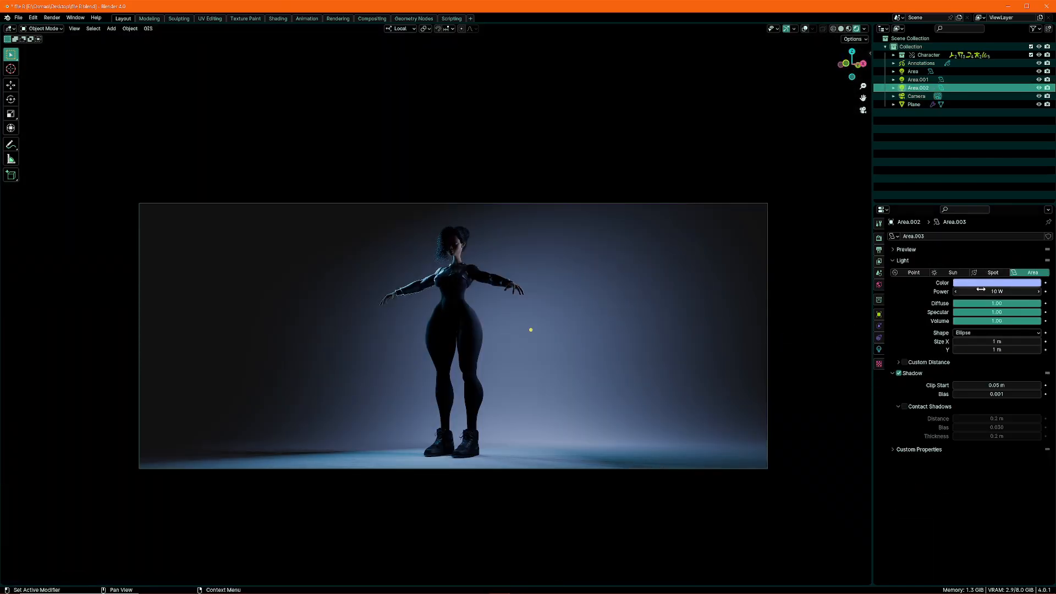
Raise the power of the blue area light Area.002 to 16 W
mouse_move(981, 290)
mouse_down()
mouse_move(999, 289)
mouse_move(984, 287)
mouse_up()
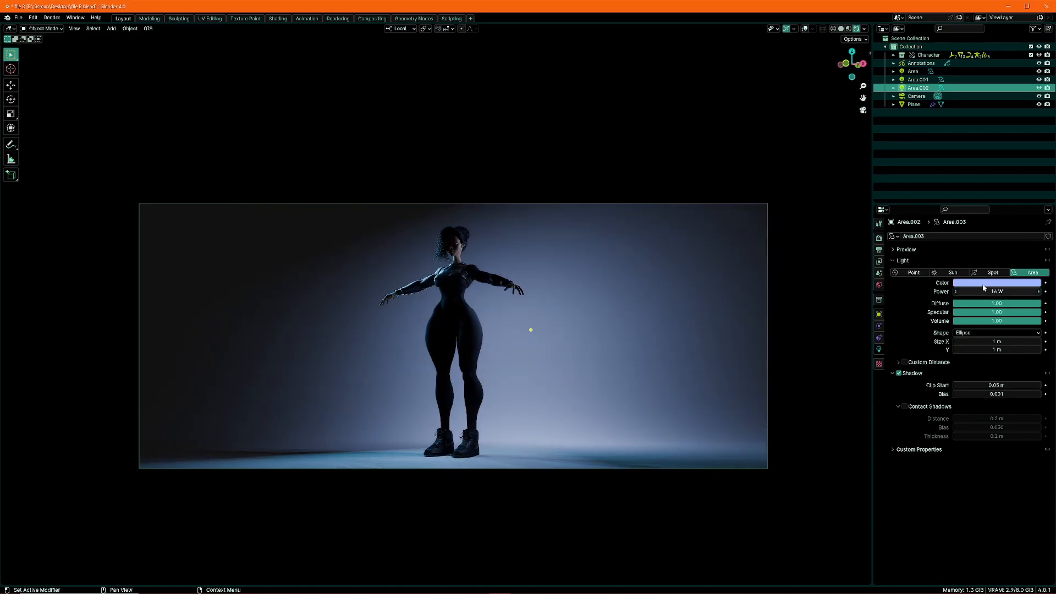
click(984, 285)
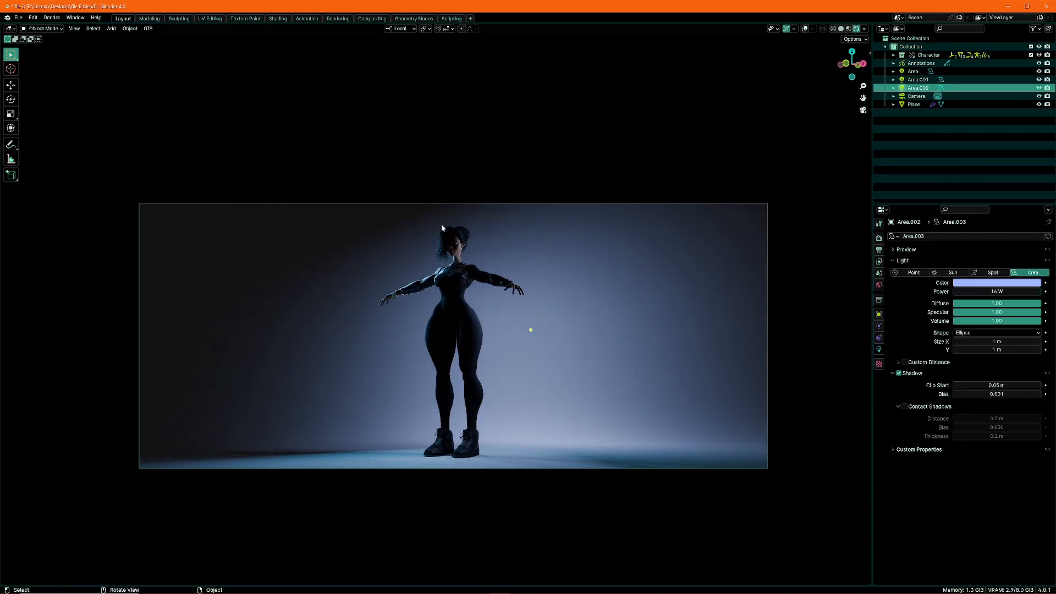
middle_drag(441, 226, 486, 277)
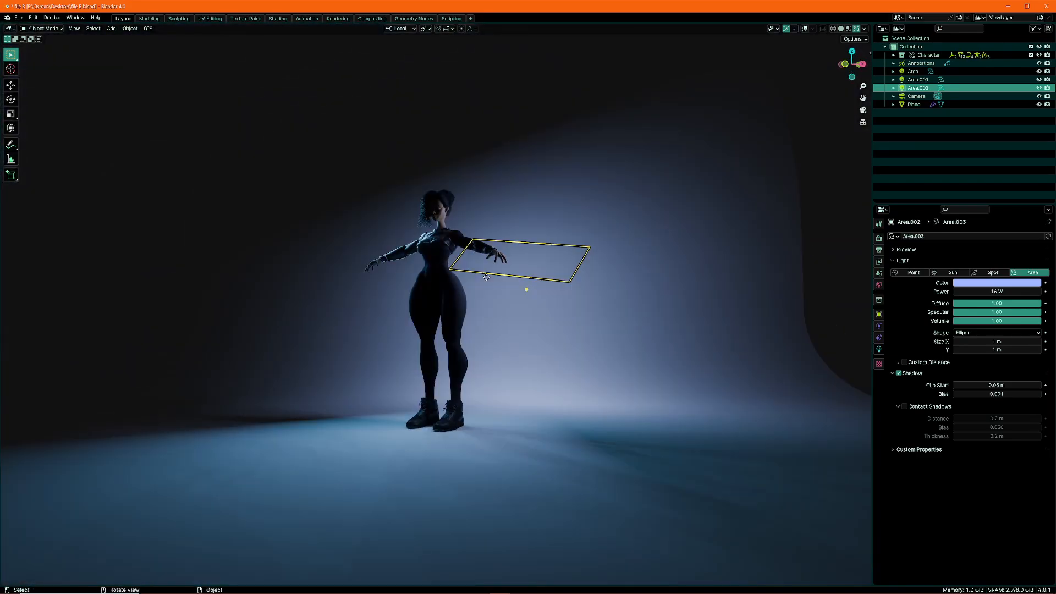